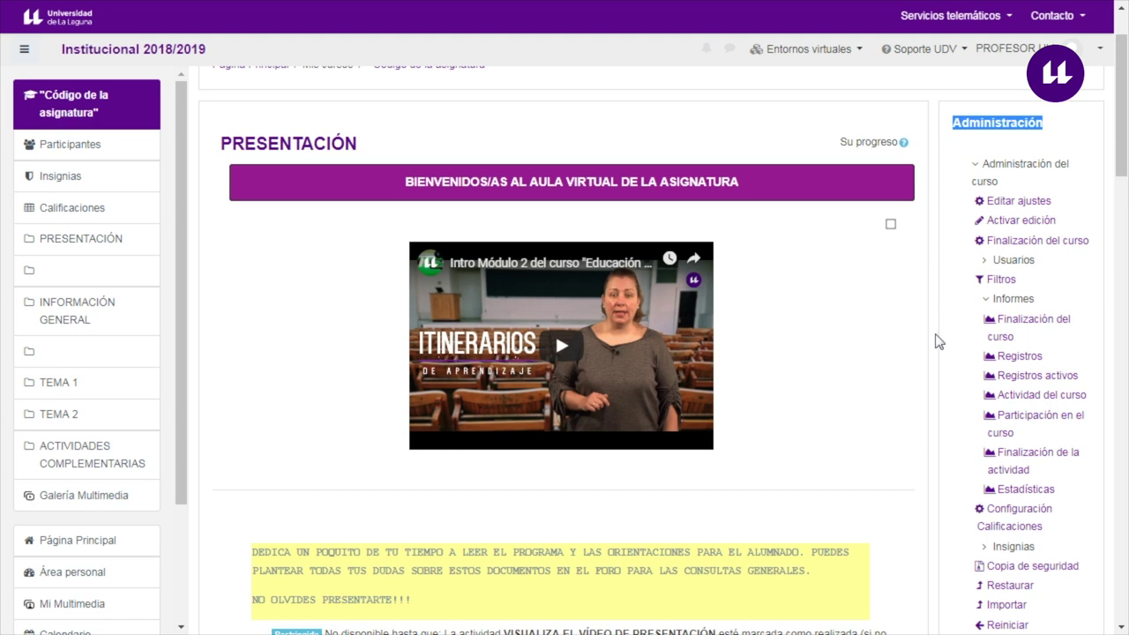
- Open the Finalización de la actividad report and examine which activities each student has completed
{"action": "left_click", "coordinate": [1014, 479]}
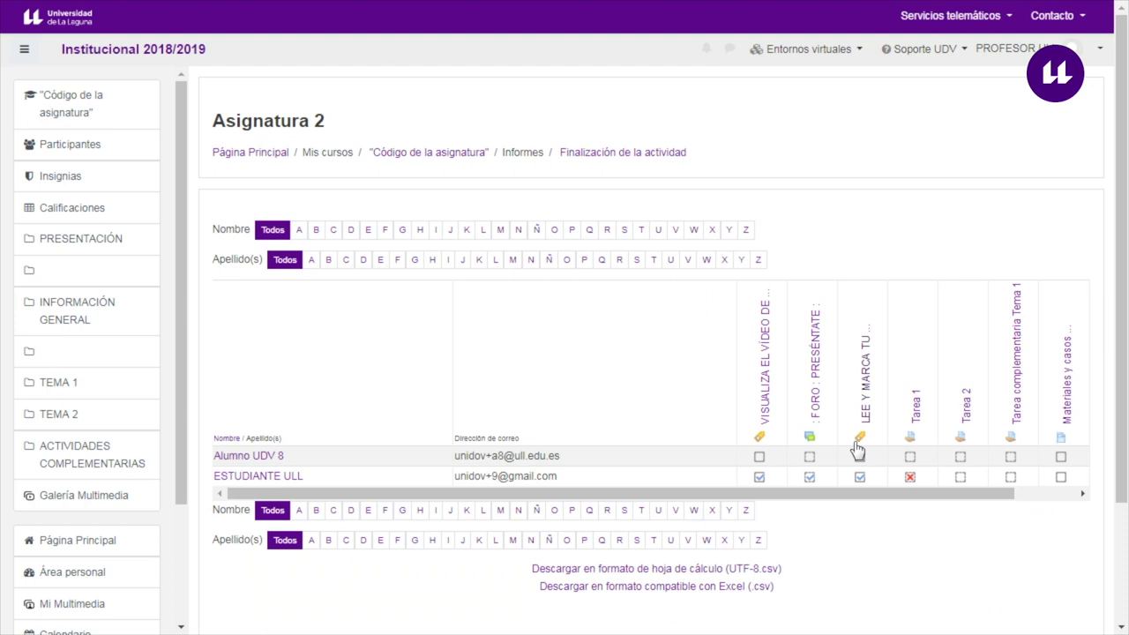
{"action": "left_click_drag", "start_coordinate": [837, 496], "coordinate": [766, 467]}
{"action": "left_click_drag", "start_coordinate": [920, 496], "coordinate": [997, 498]}
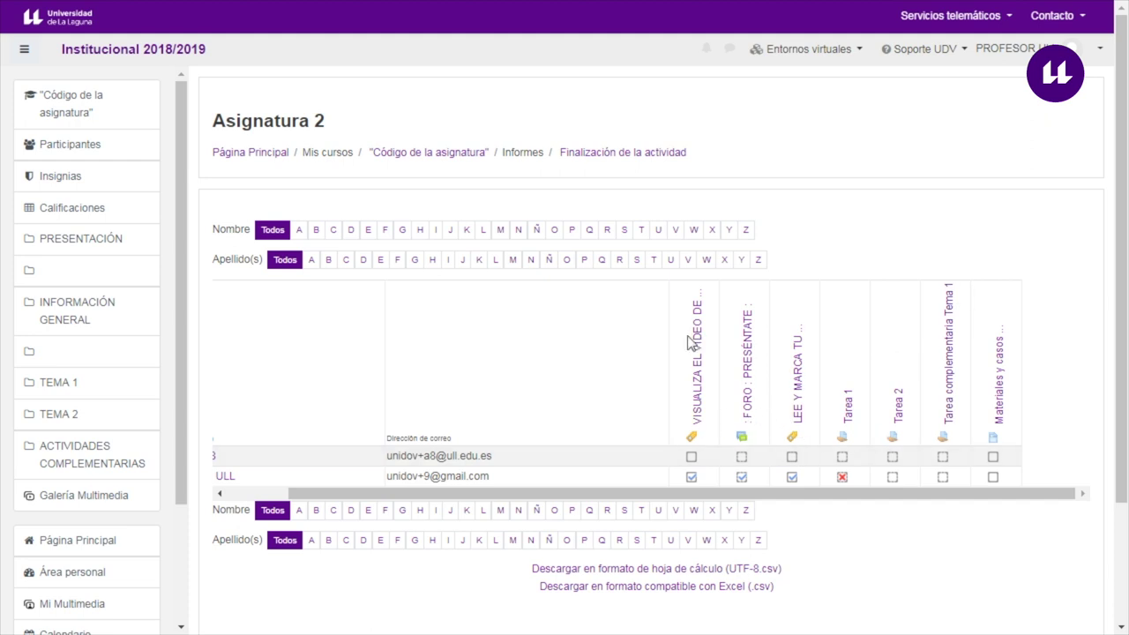
{"action": "left_click_drag", "start_coordinate": [689, 155], "coordinate": [629, 157]}
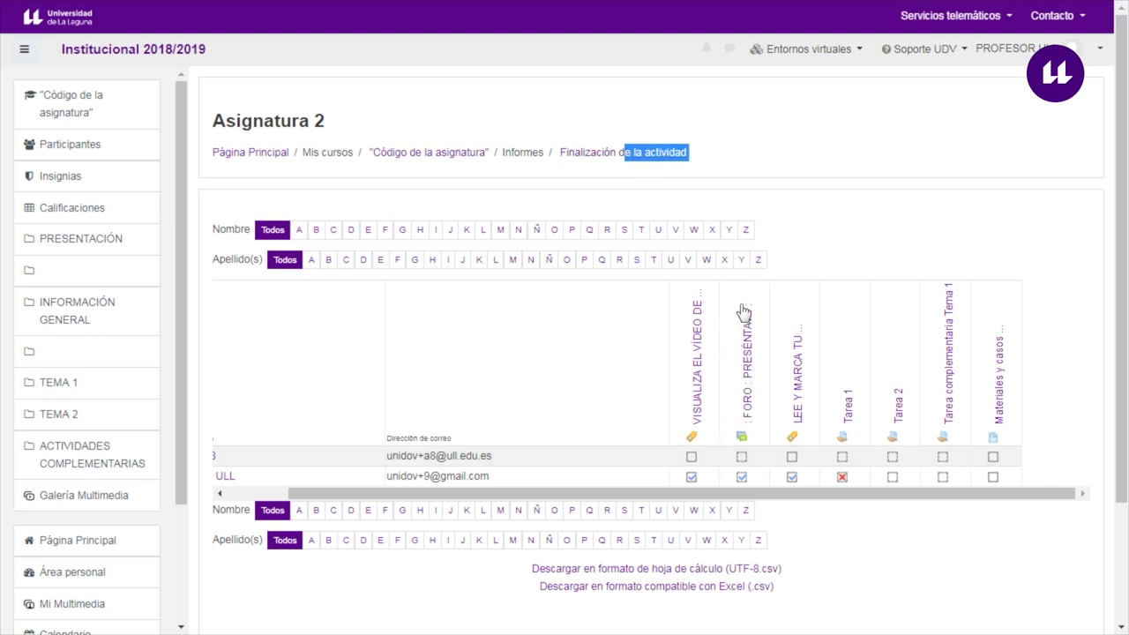
{"action": "triple_click", "coordinate": [981, 511]}
{"action": "left_click_drag", "start_coordinate": [970, 494], "coordinate": [867, 501]}
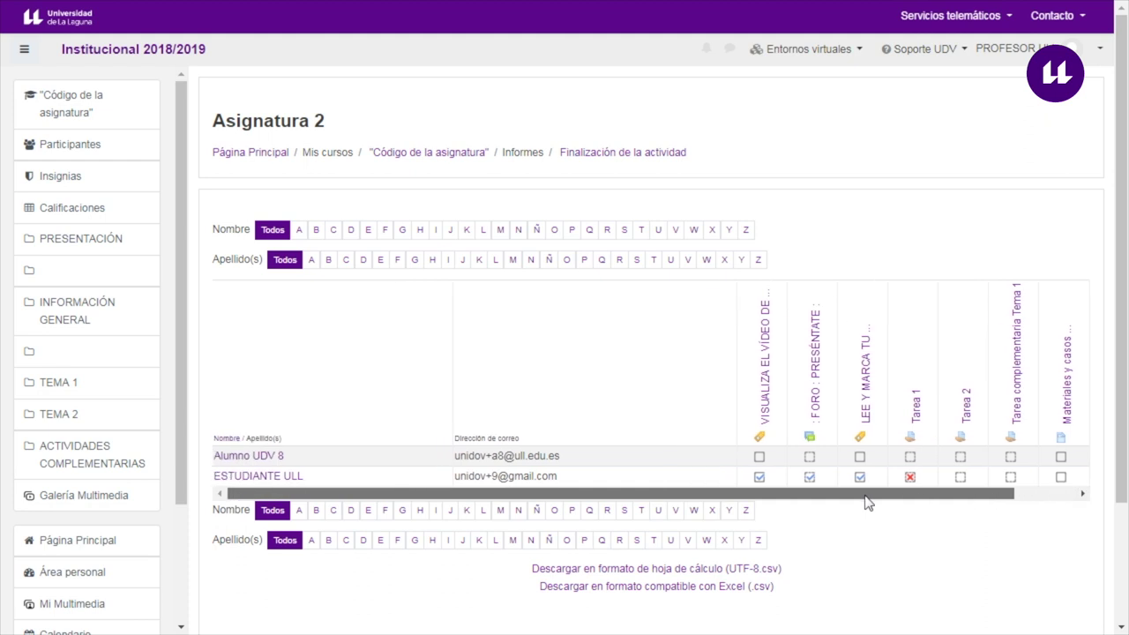
{"action": "mouse_move", "coordinate": [867, 503]}
{"action": "left_mouse_down"}
{"action": "mouse_move", "coordinate": [1008, 509]}
{"action": "mouse_move", "coordinate": [869, 499]}
{"action": "left_mouse_up"}
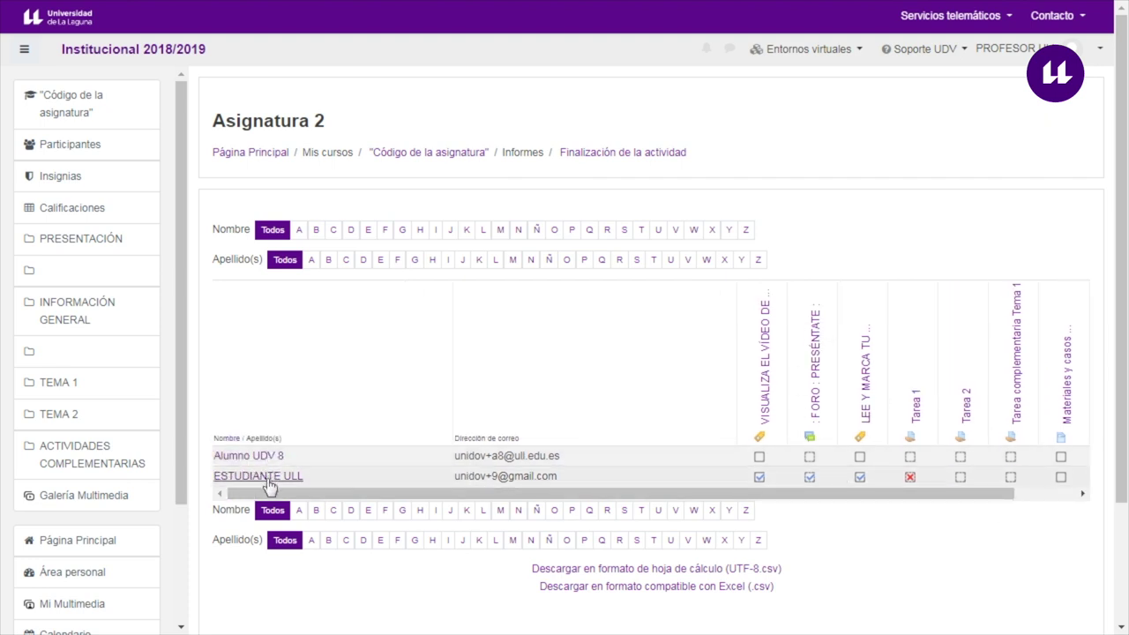
{"action": "left_click_drag", "start_coordinate": [776, 507], "coordinate": [504, 255]}
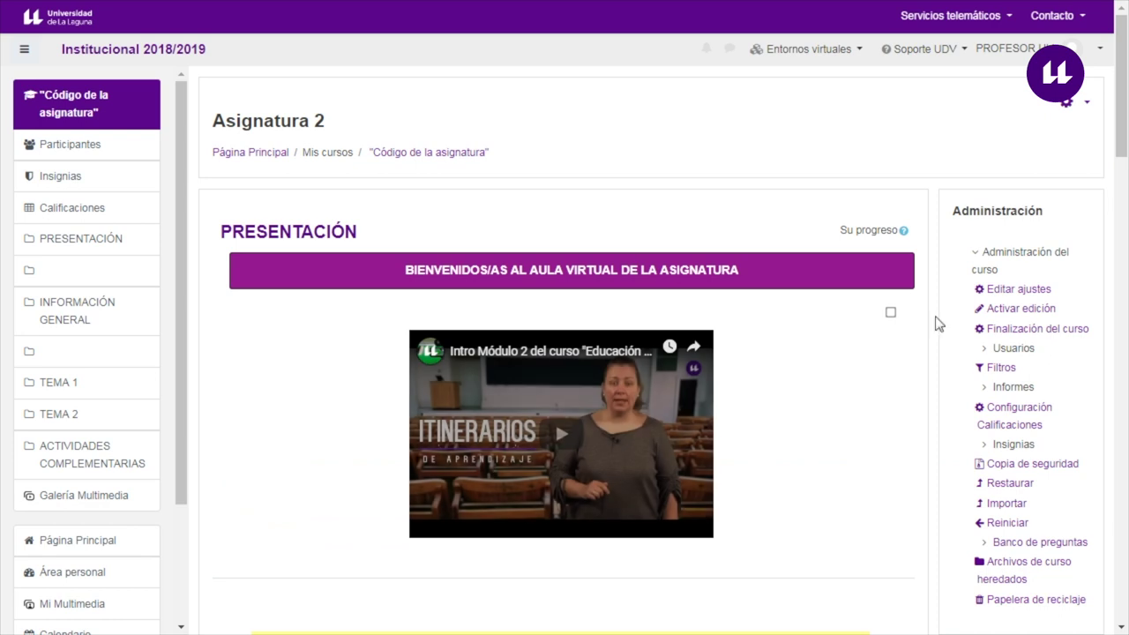
- Open the course's Finalización del curso report and examine the students' activity criteria and the Curso finalizado column
{"action": "left_click", "coordinate": [1014, 386]}
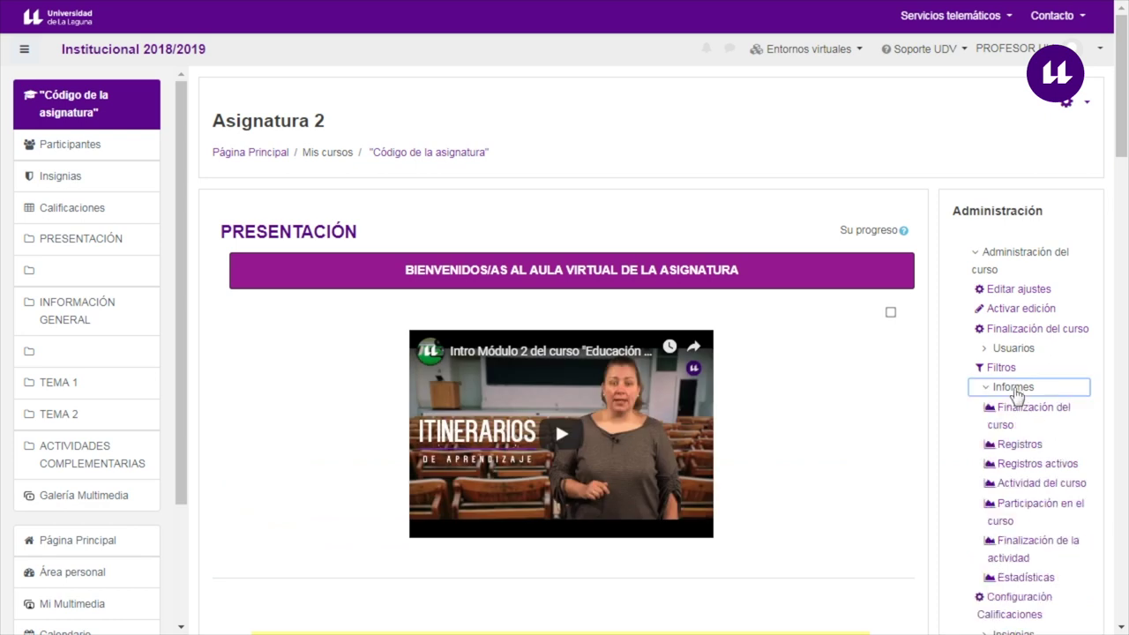
{"action": "left_click", "coordinate": [1013, 416]}
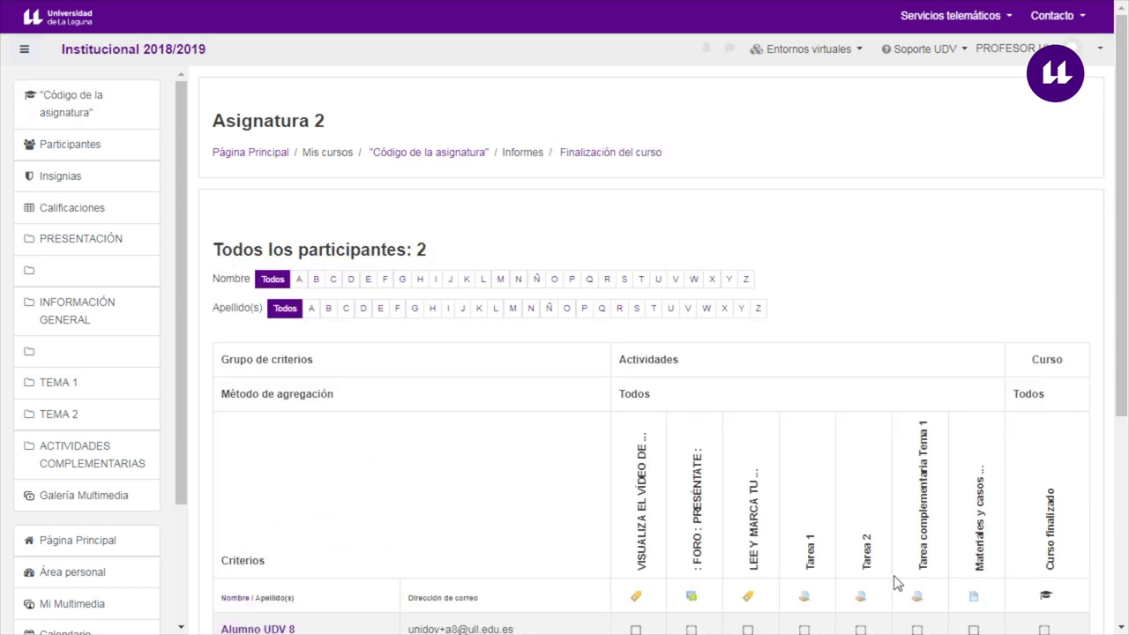
{"action": "scroll", "coordinate": [928, 441], "scroll_direction": "down", "scroll_amount": 2}
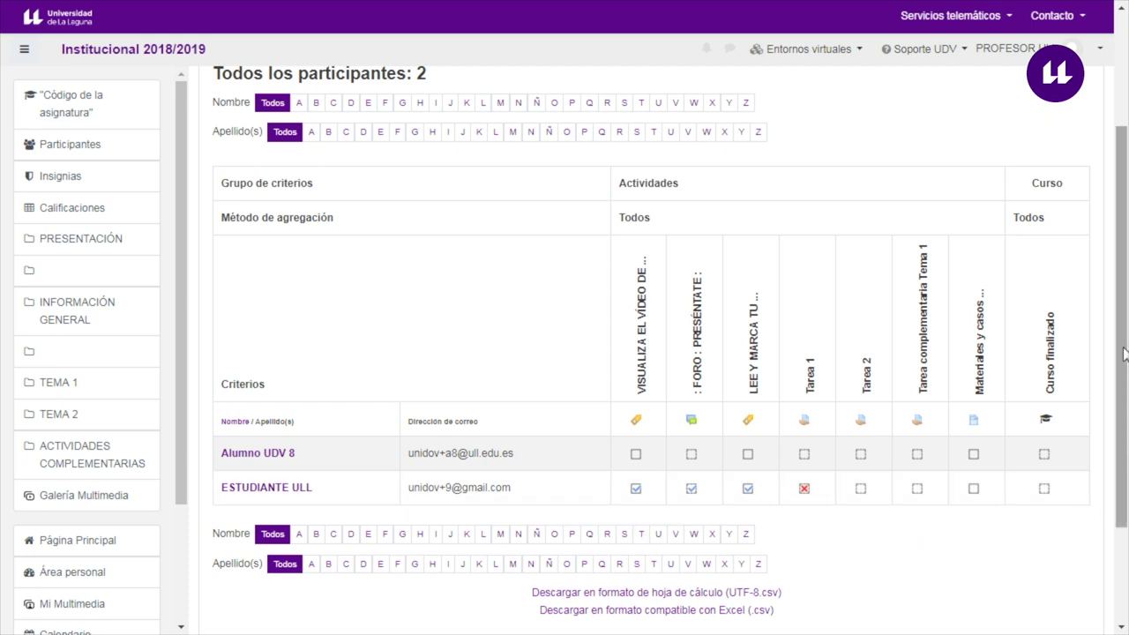
{"action": "left_click_drag", "start_coordinate": [1059, 285], "coordinate": [1050, 315]}
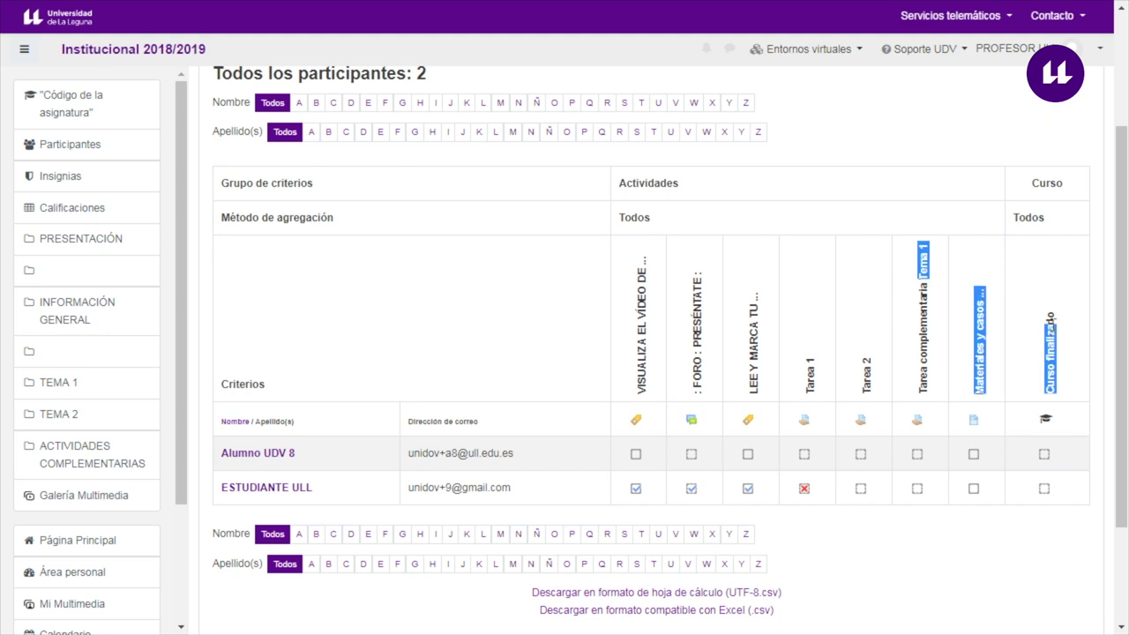
{"action": "left_click", "coordinate": [1050, 316]}
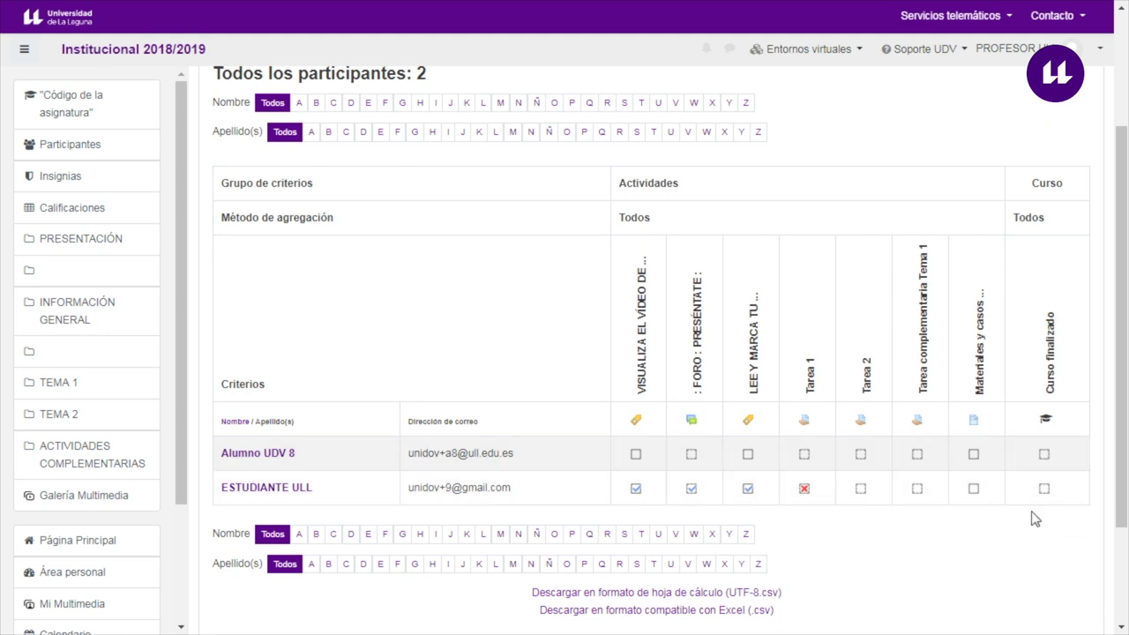
{"action": "scroll", "coordinate": [459, 282], "scroll_direction": "up", "scroll_amount": 2}
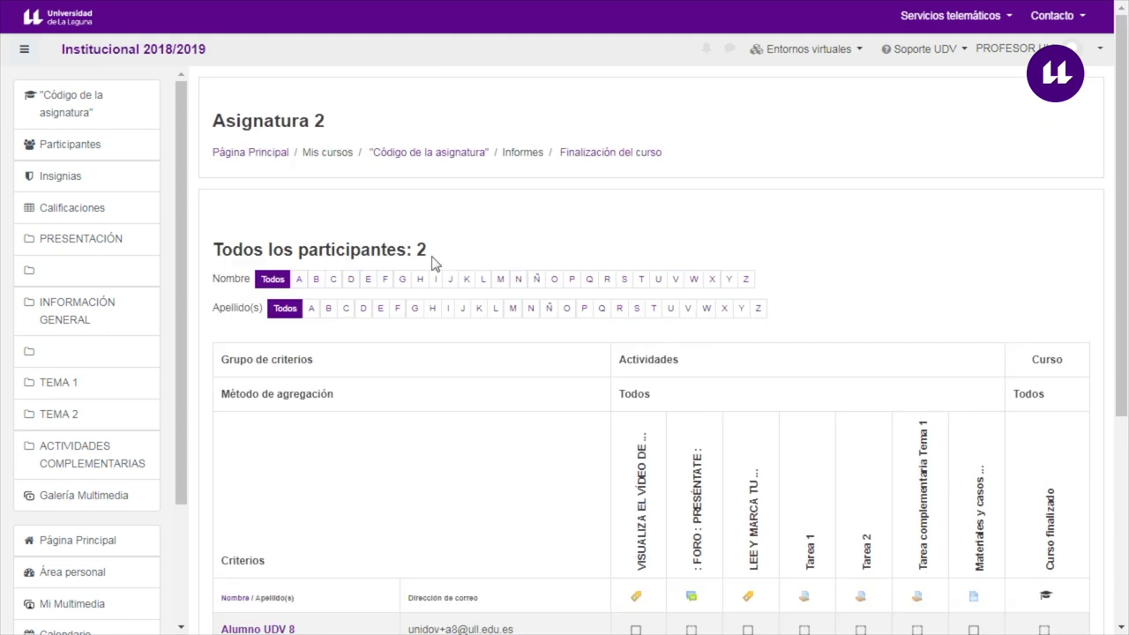
- Return to the course's main page and open the Participación en el curso report
{"action": "left_click", "coordinate": [414, 162]}
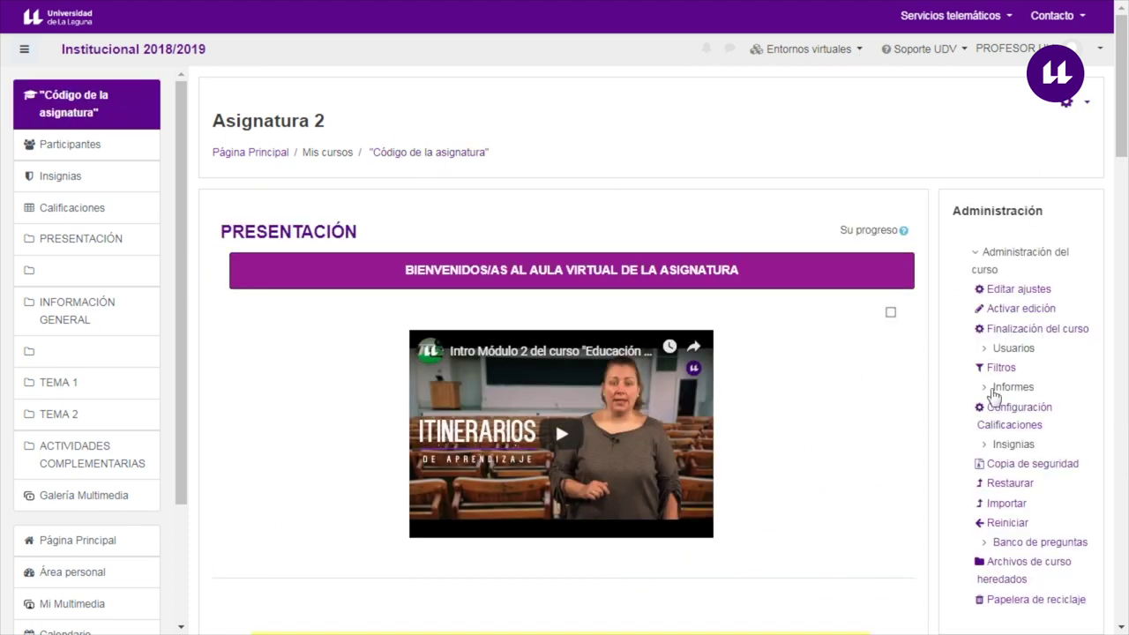
{"action": "left_click", "coordinate": [981, 387]}
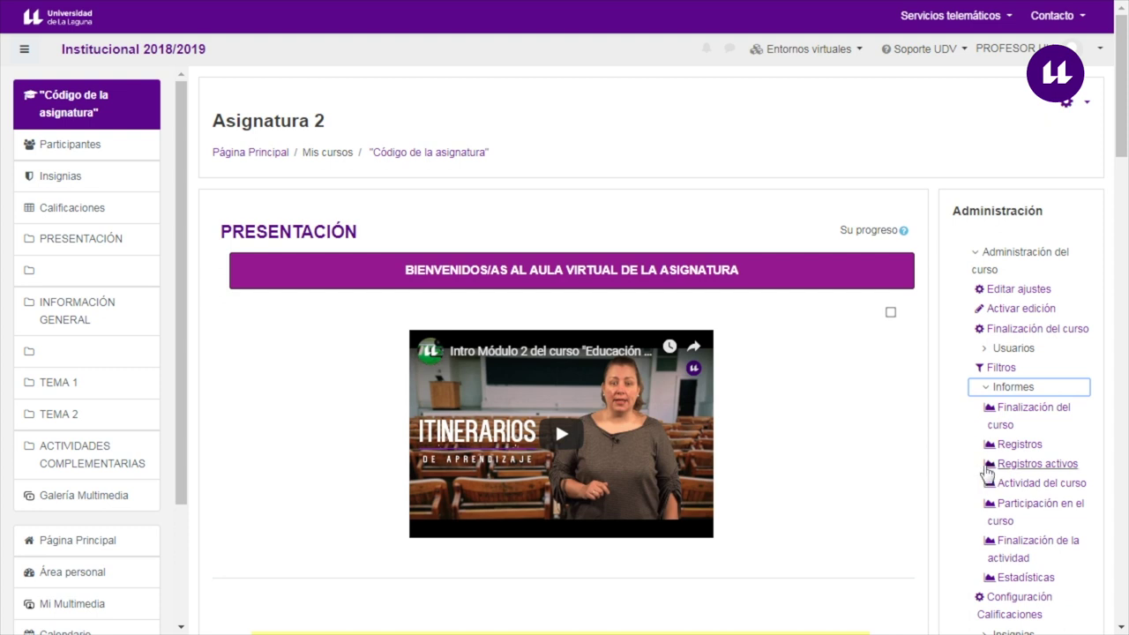
{"action": "left_click", "coordinate": [1027, 510]}
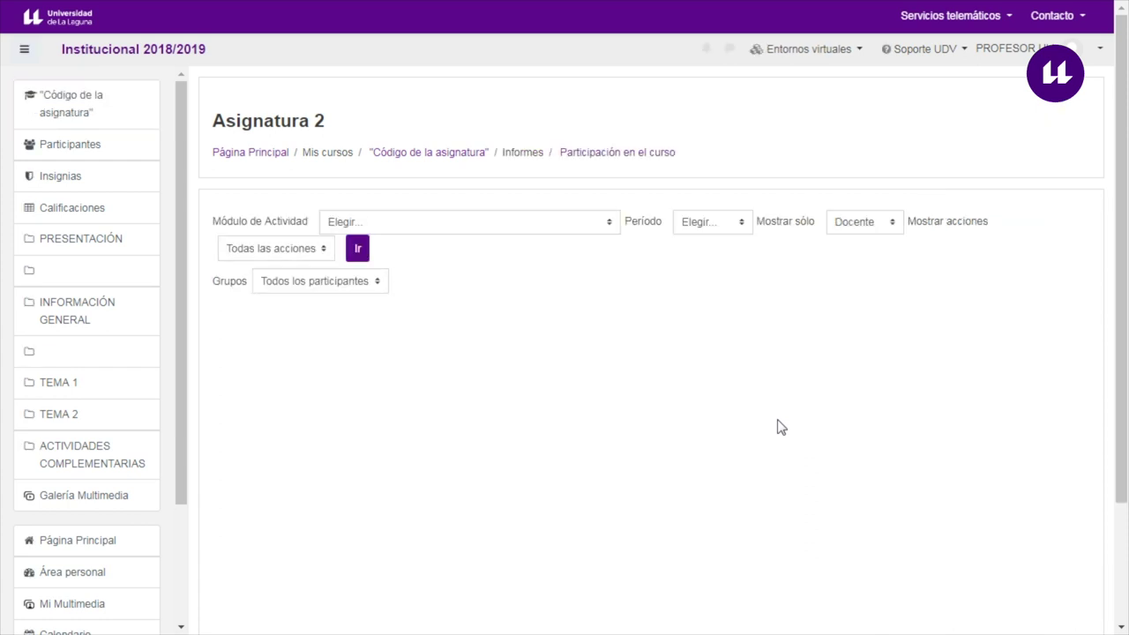
- Generate the participation report for Tarea 1 showing only the Estudiante role, and check the actions recorded for each student
{"action": "left_click", "coordinate": [542, 222]}
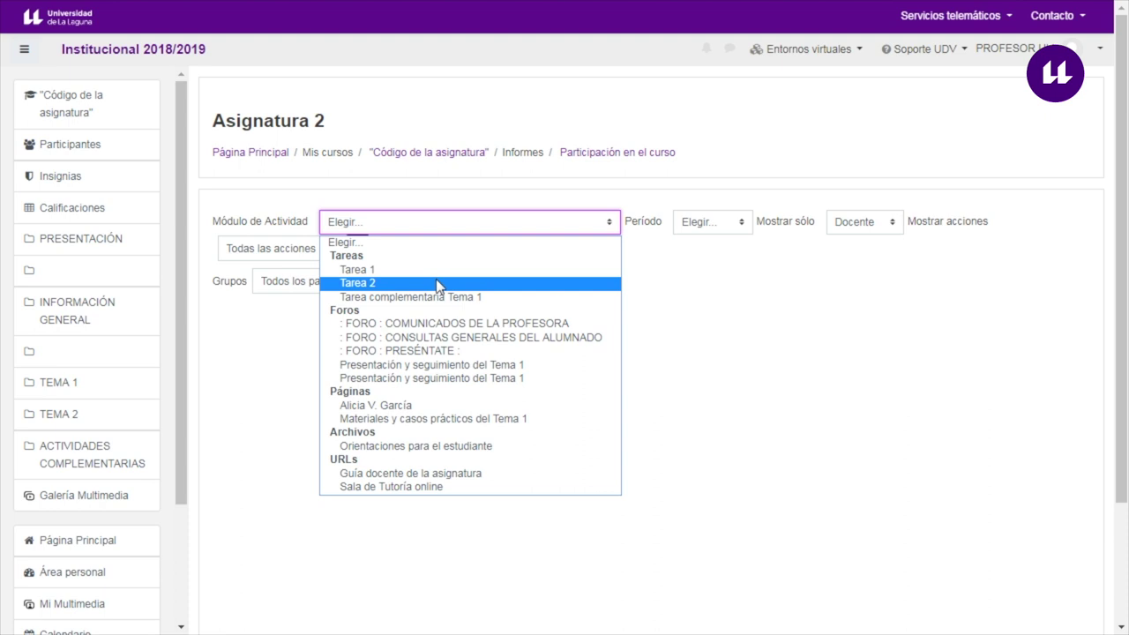
{"action": "left_click", "coordinate": [388, 270]}
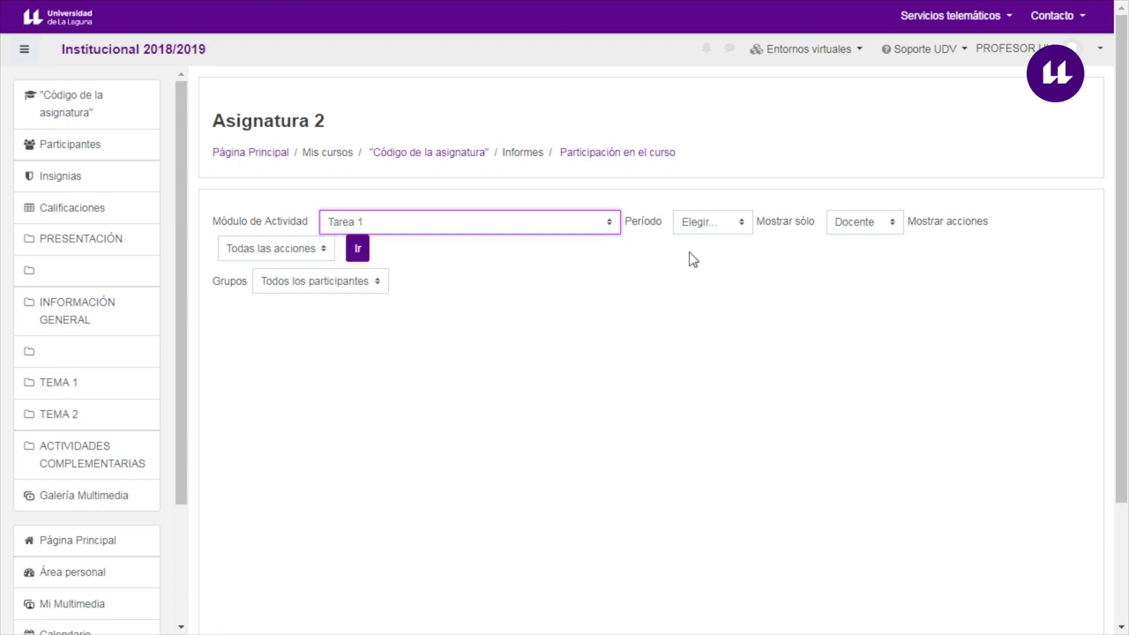
{"action": "left_click", "coordinate": [859, 228]}
{"action": "left_click", "coordinate": [855, 256]}
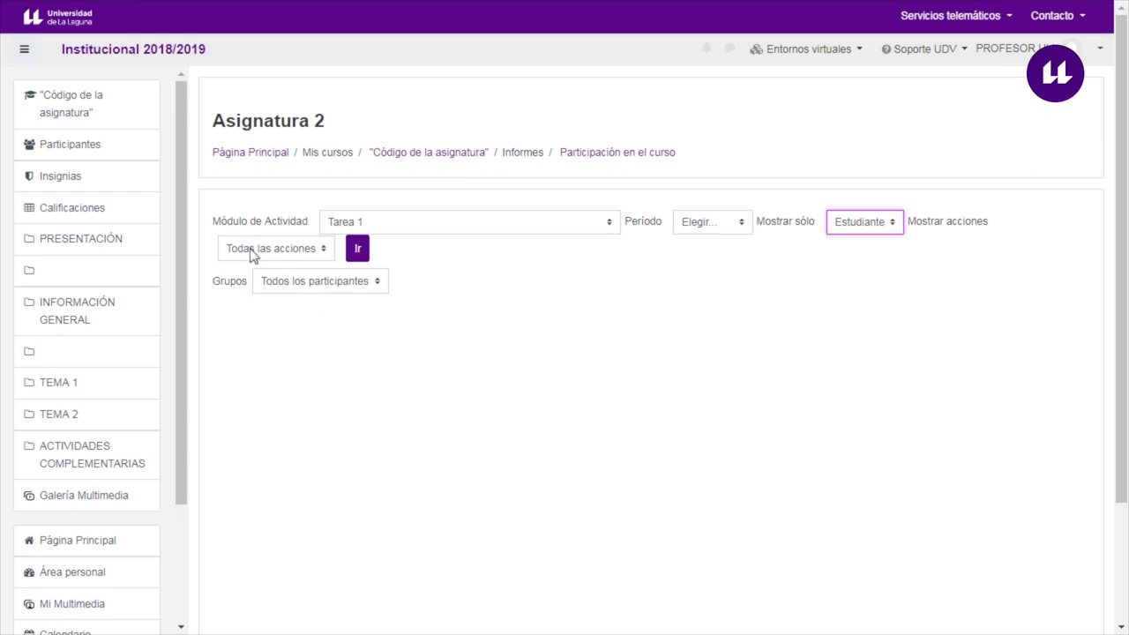
{"action": "left_click", "coordinate": [360, 251]}
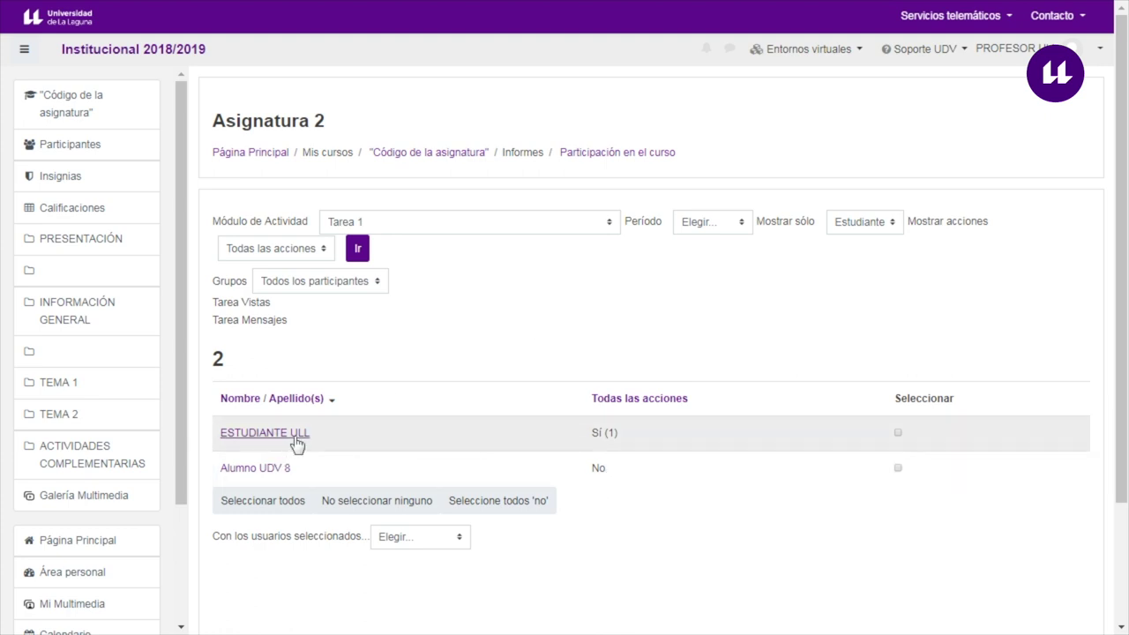
{"action": "double_click", "coordinate": [596, 431]}
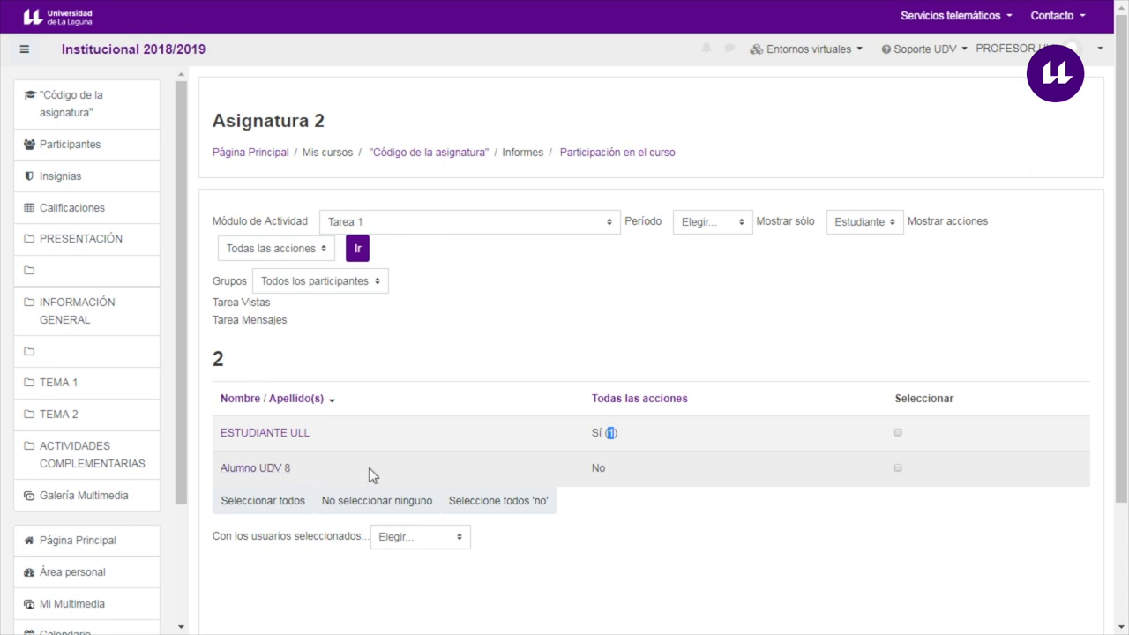
{"action": "left_click_drag", "start_coordinate": [628, 480], "coordinate": [579, 480]}
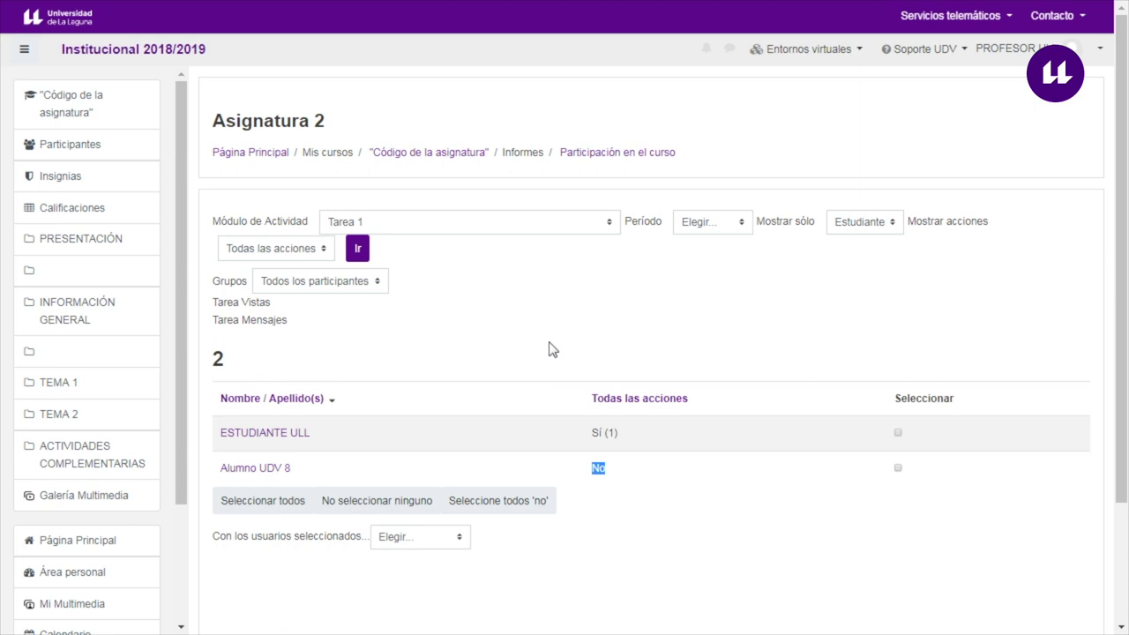
- Regenerate the participation report for the activity Tarea 2
{"action": "left_click", "coordinate": [553, 228]}
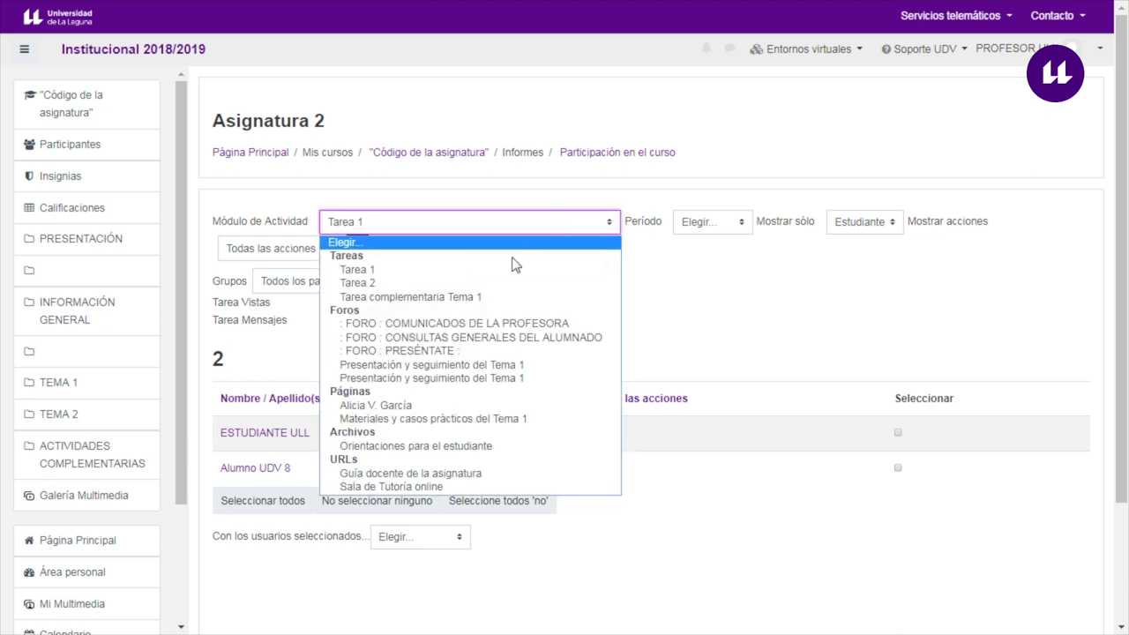
{"action": "left_click", "coordinate": [446, 286]}
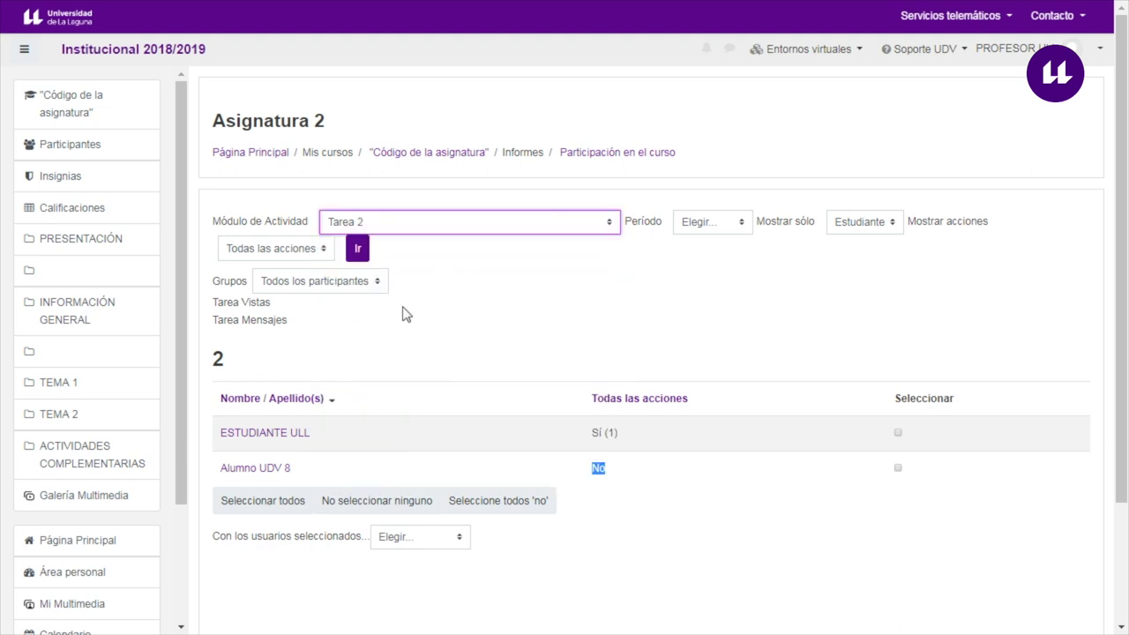
{"action": "left_click", "coordinate": [358, 250]}
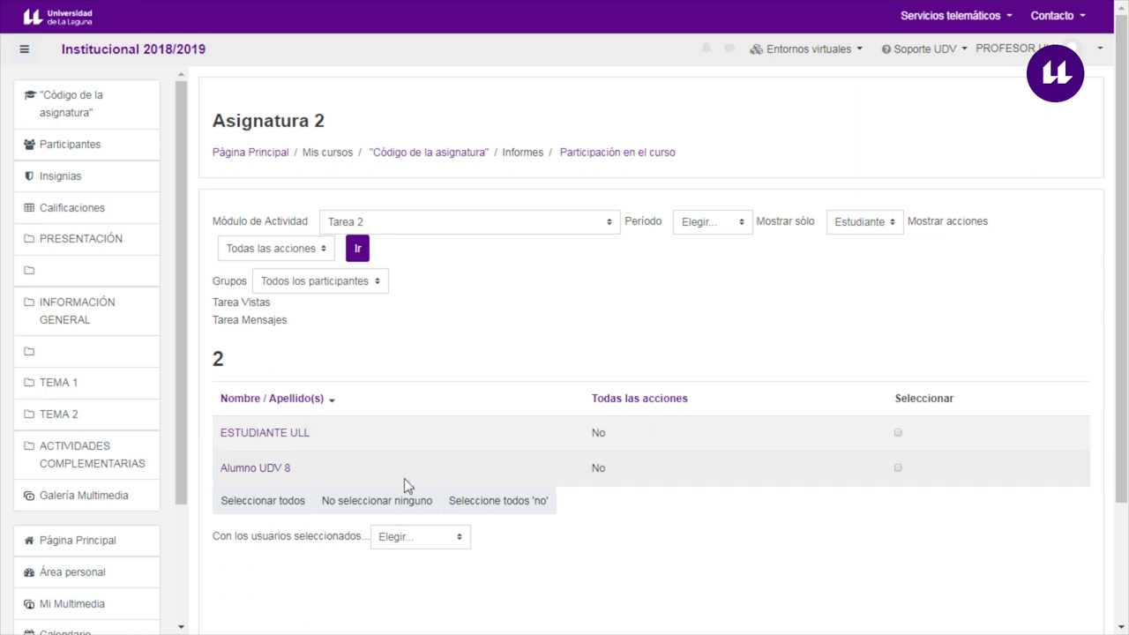
- Select both students in the Tarea 2 report and open the Enviar mensaje form for them, then cancel it
{"action": "left_click", "coordinate": [280, 500]}
{"action": "left_click", "coordinate": [898, 432]}
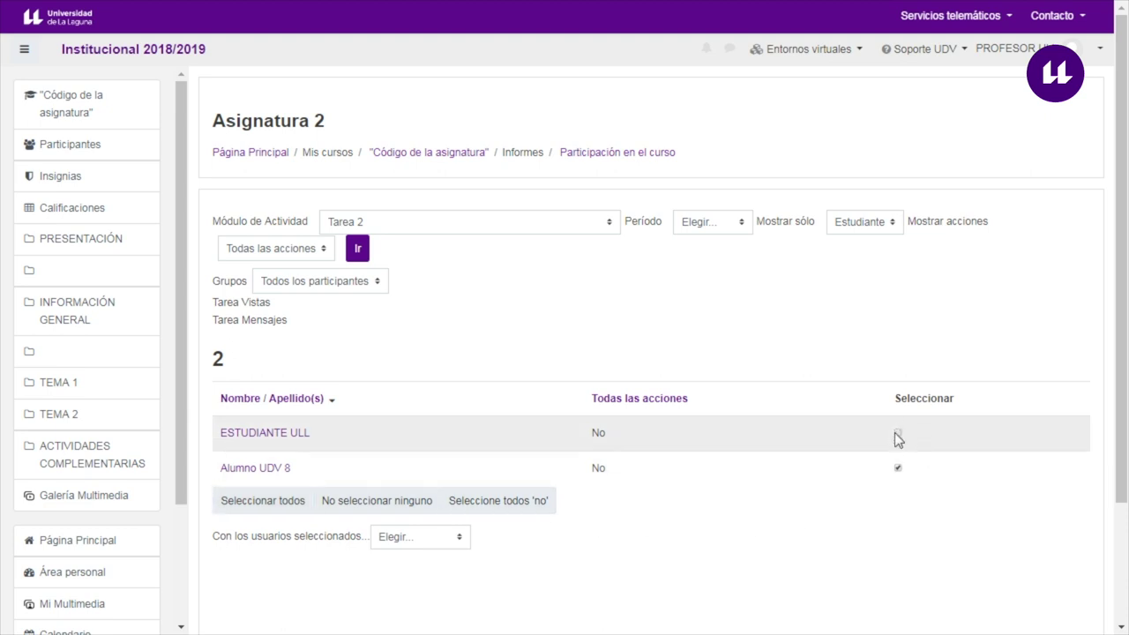
{"action": "left_click", "coordinate": [897, 468]}
{"action": "left_click", "coordinate": [898, 432]}
{"action": "left_click", "coordinate": [898, 468]}
{"action": "left_click", "coordinate": [413, 536]}
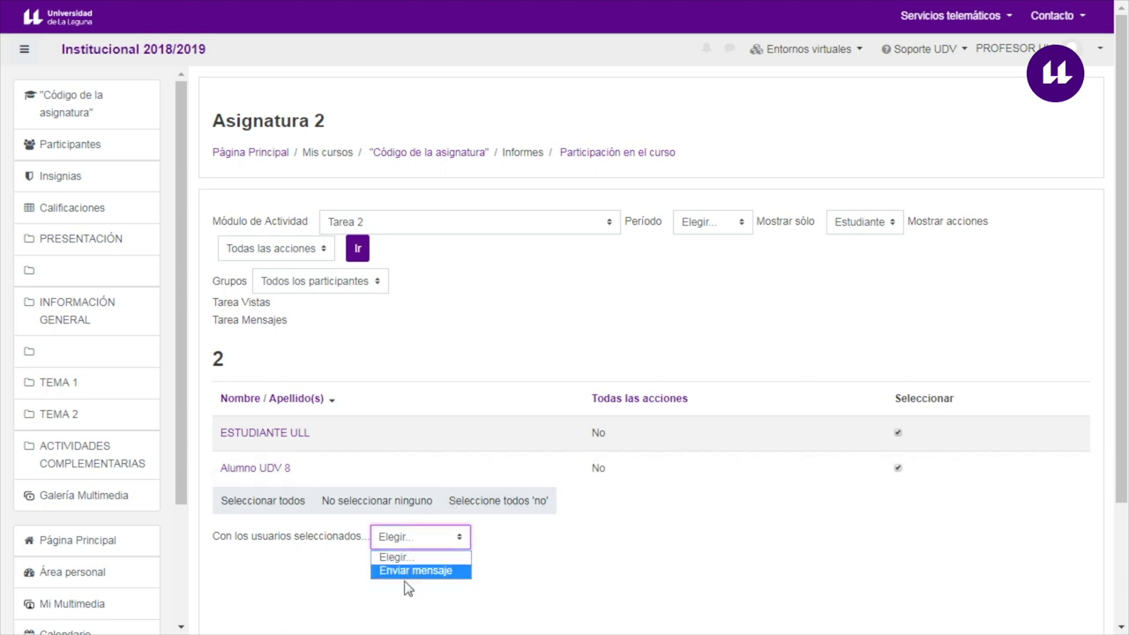
{"action": "left_click", "coordinate": [415, 570]}
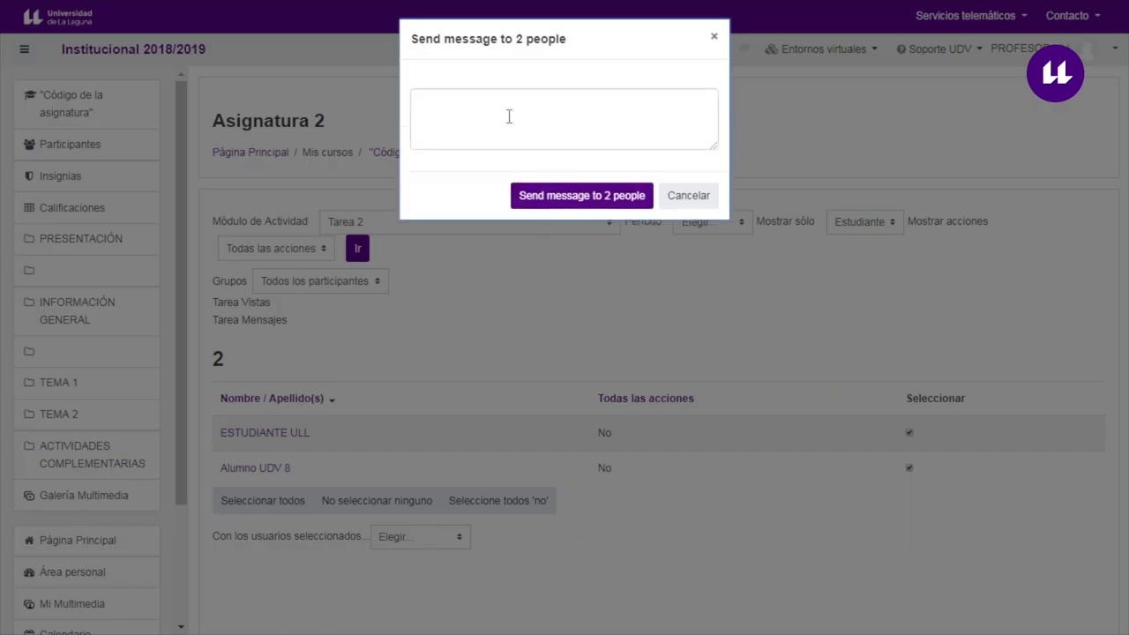
{"action": "left_click", "coordinate": [696, 198]}
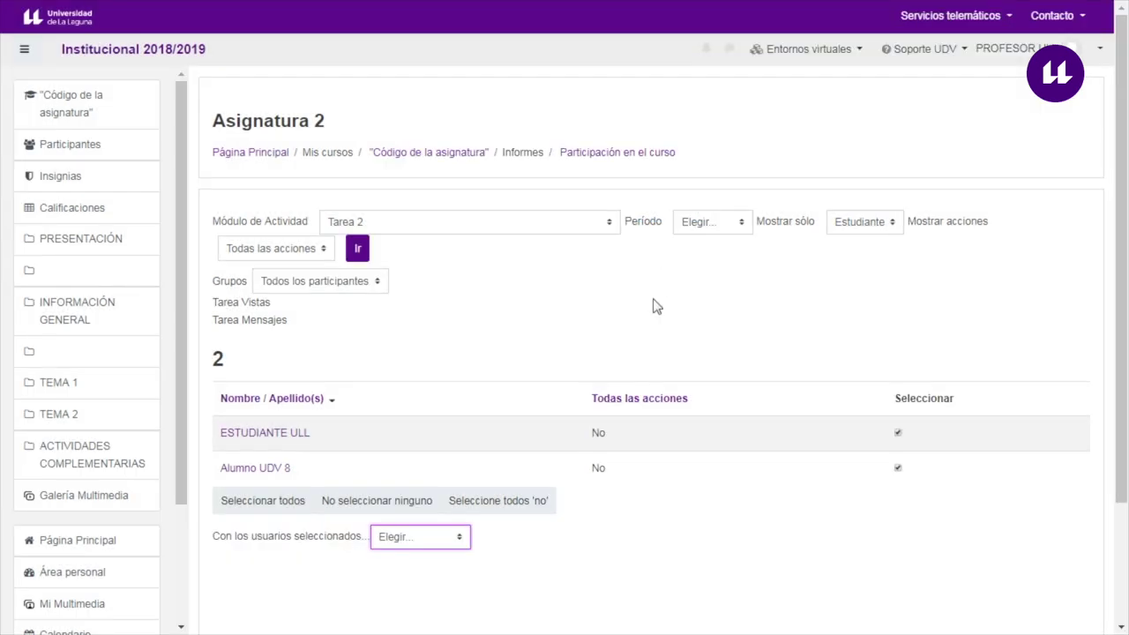
- Return to the course's main page and open the Estadísticas report
{"action": "left_click", "coordinate": [427, 154]}
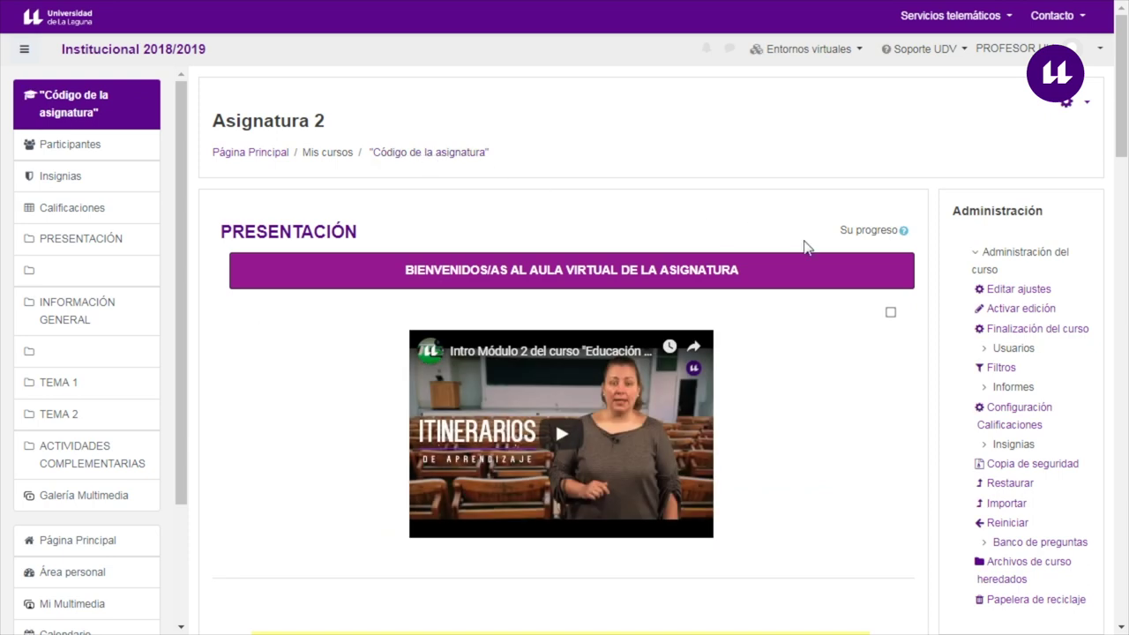
{"action": "left_click", "coordinate": [1023, 395]}
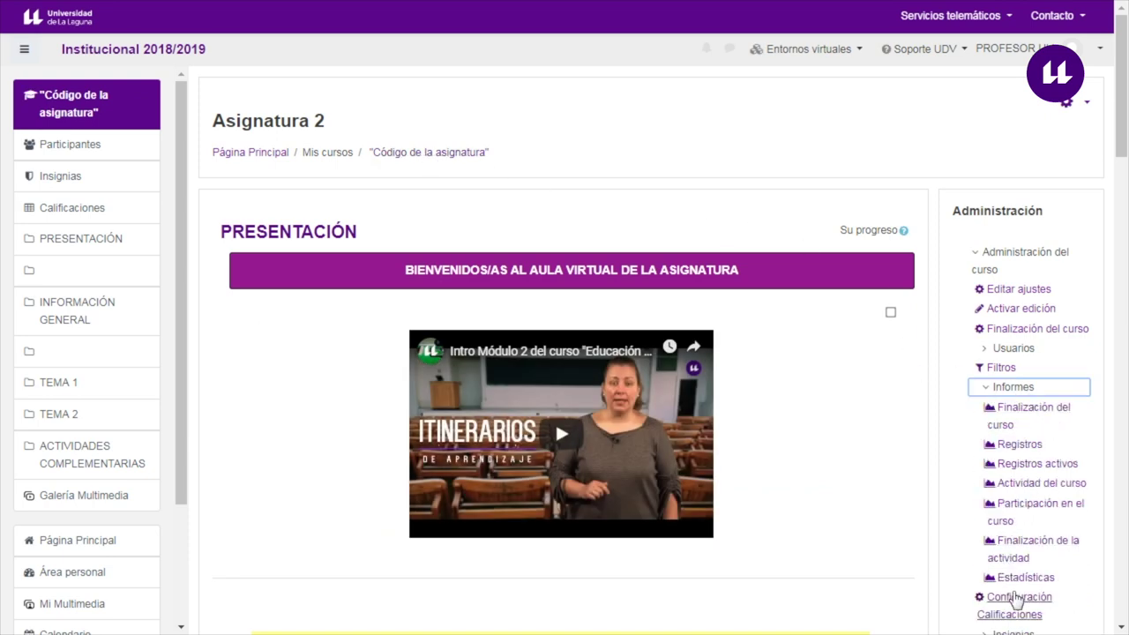
{"action": "left_click", "coordinate": [1013, 582]}
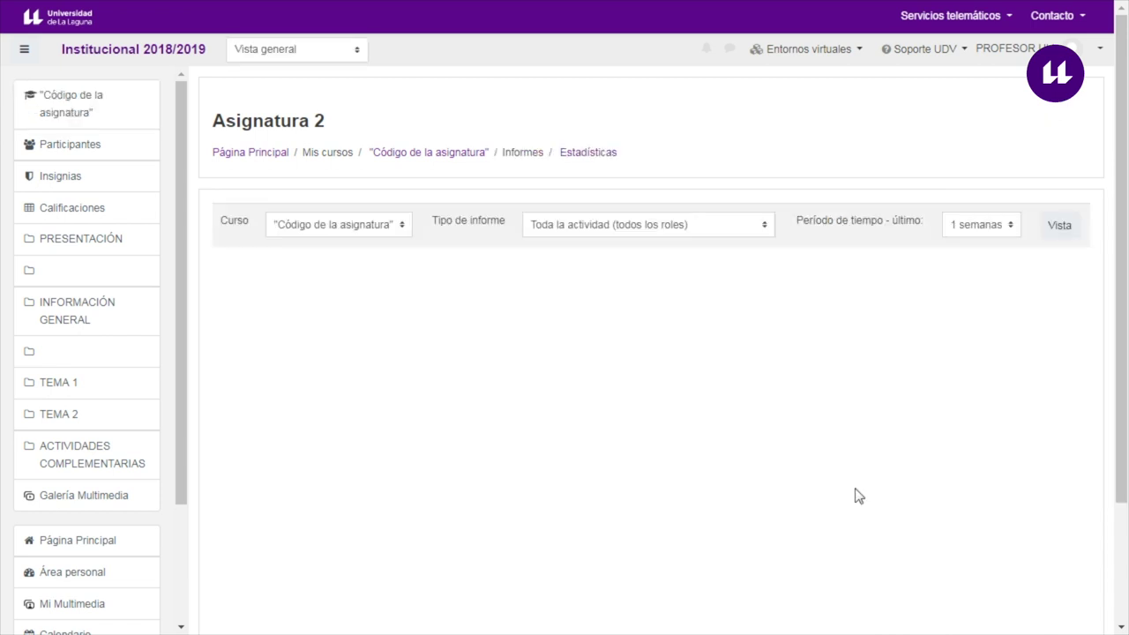
- Generate the statistics for the report type "Toda la actividad (vistas y mensajes) Estudiante" and view the resulting graph
{"action": "left_click", "coordinate": [365, 227]}
{"action": "left_click", "coordinate": [365, 228]}
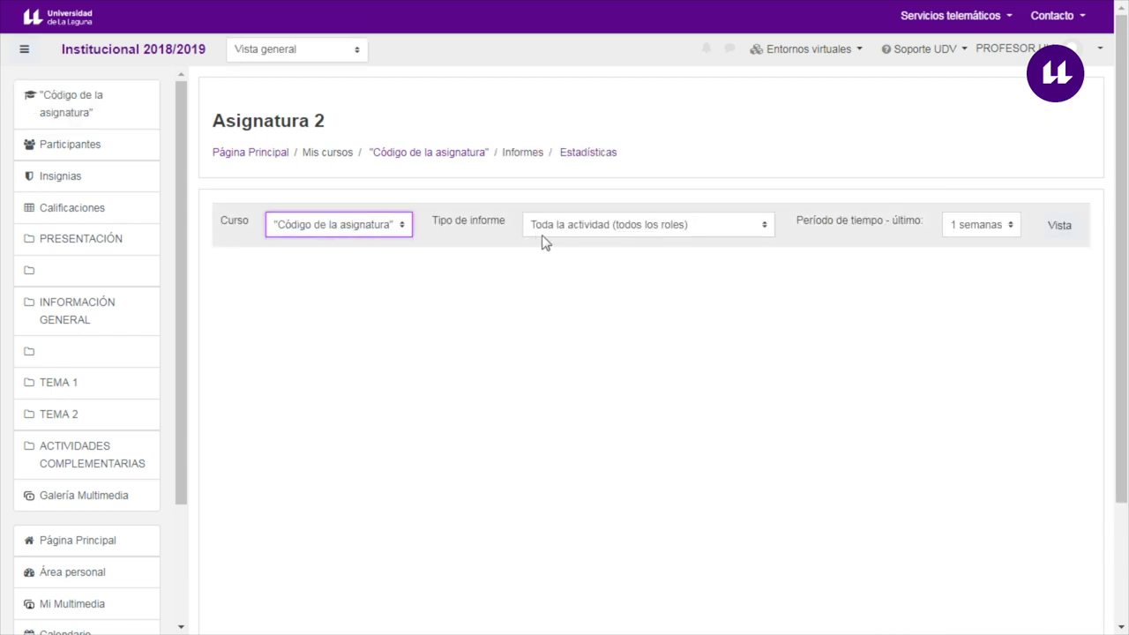
{"action": "left_click", "coordinate": [570, 227]}
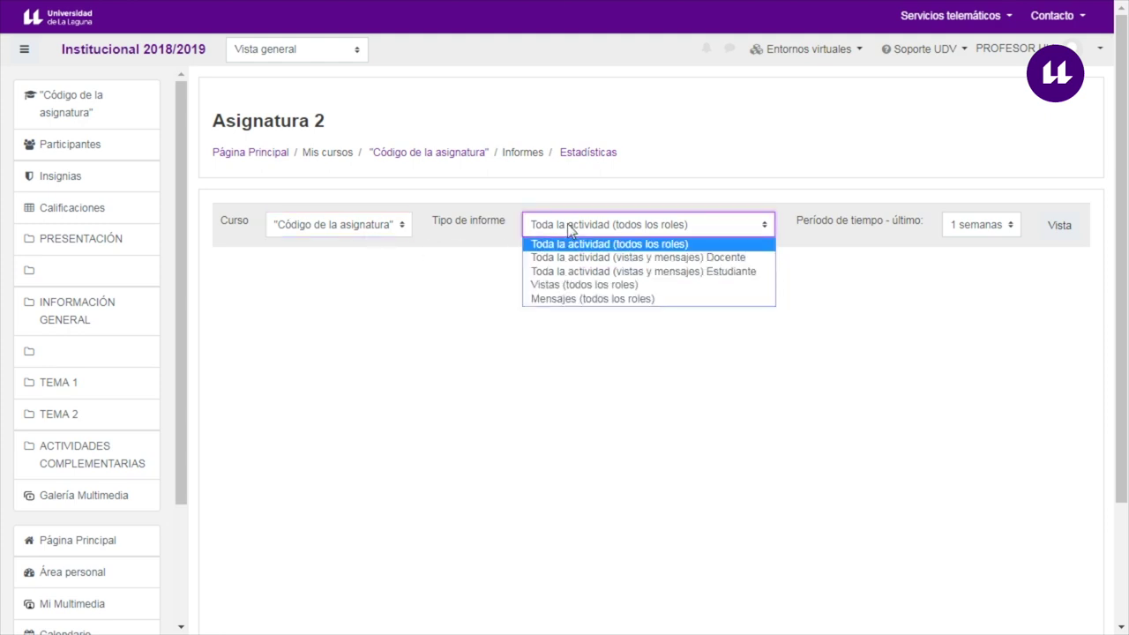
{"action": "left_click", "coordinate": [601, 273]}
{"action": "left_click", "coordinate": [1080, 226]}
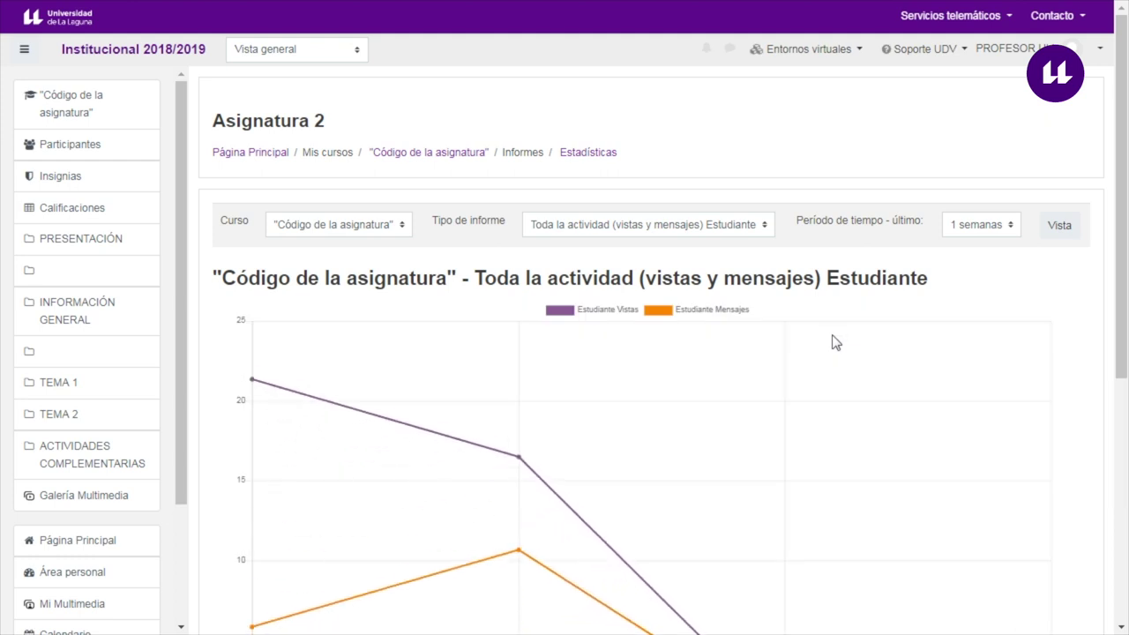
{"action": "scroll", "coordinate": [793, 335], "scroll_direction": "down", "scroll_amount": 1}
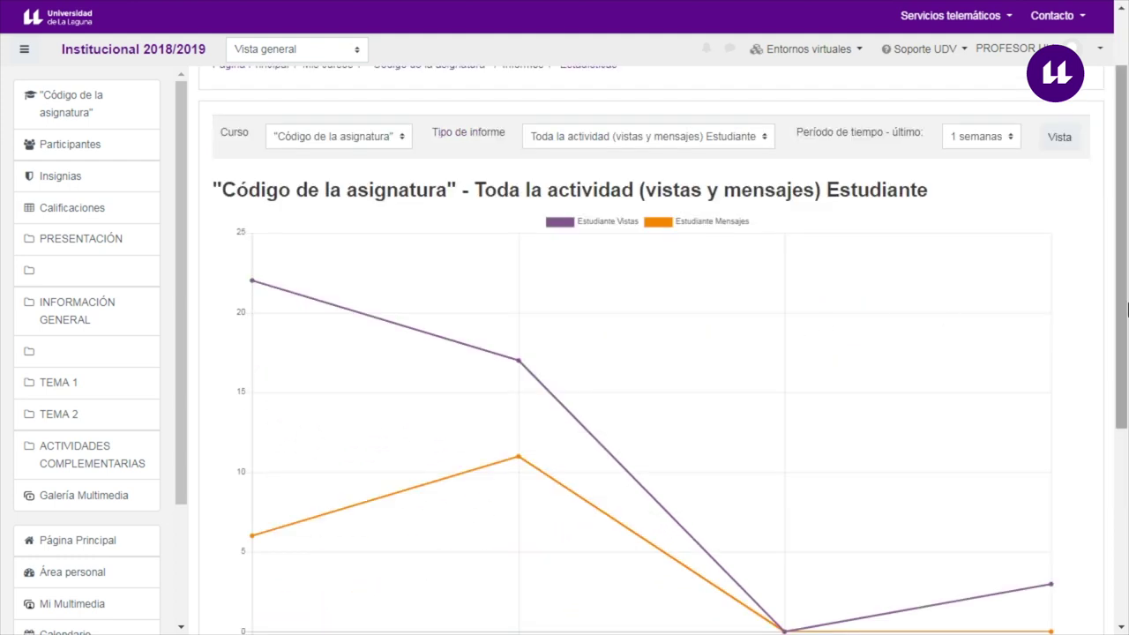
- Regenerate the statistics with the time period set to 4 semanas and review the graph and the daily table
{"action": "left_click_drag", "start_coordinate": [1119, 327], "coordinate": [1038, 189]}
{"action": "left_click", "coordinate": [981, 80]}
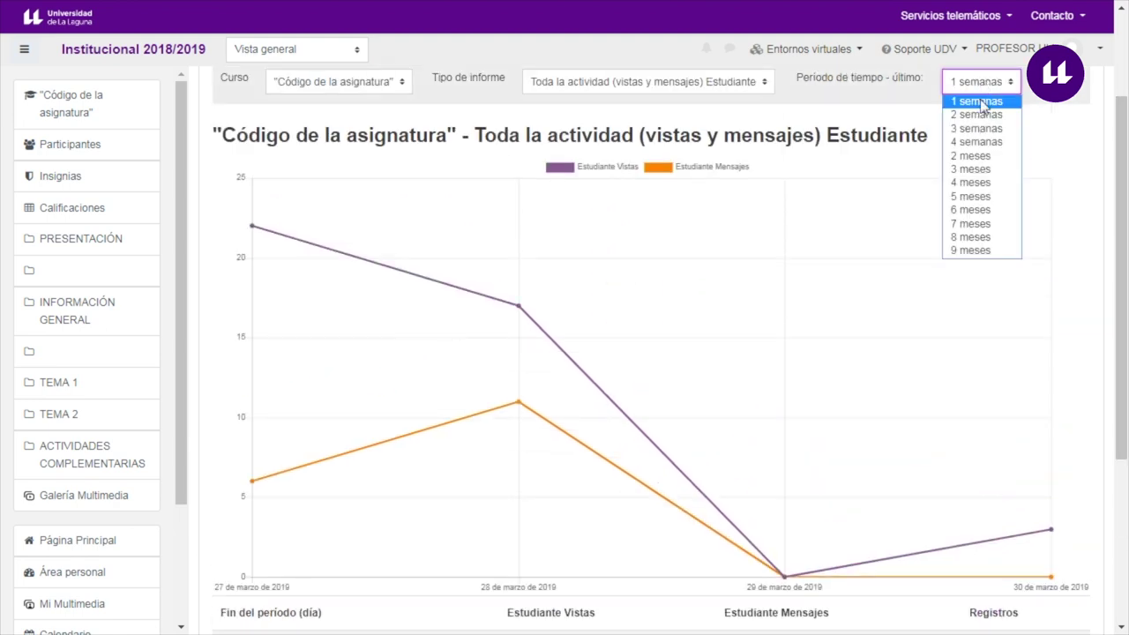
{"action": "left_click", "coordinate": [970, 141]}
{"action": "left_click", "coordinate": [1066, 95]}
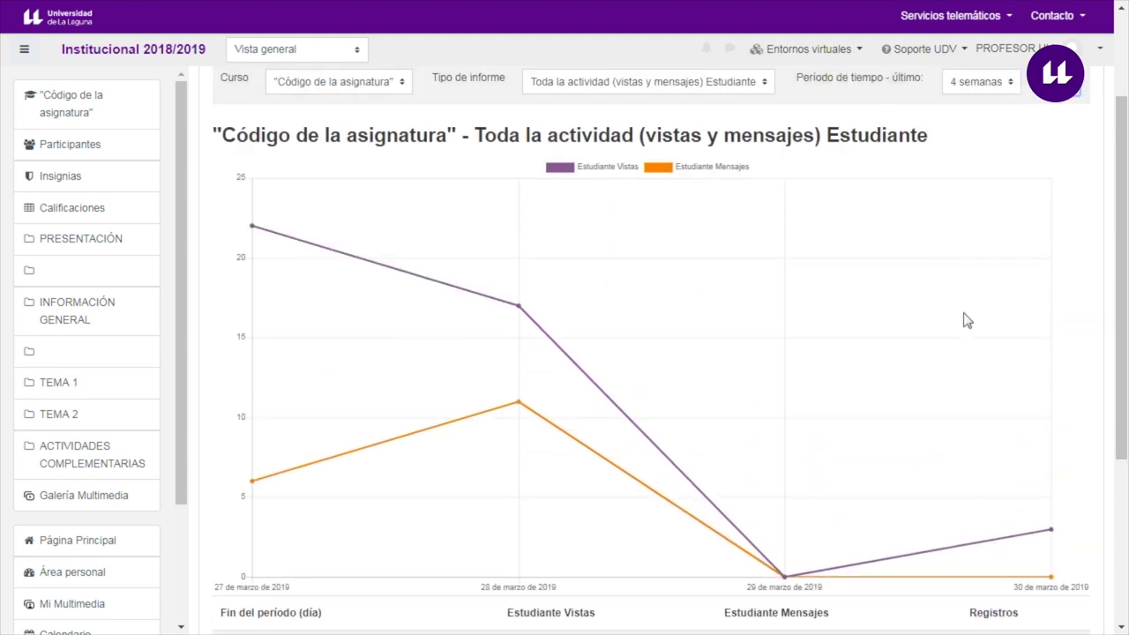
{"action": "left_click_drag", "start_coordinate": [1125, 322], "coordinate": [1109, 450]}
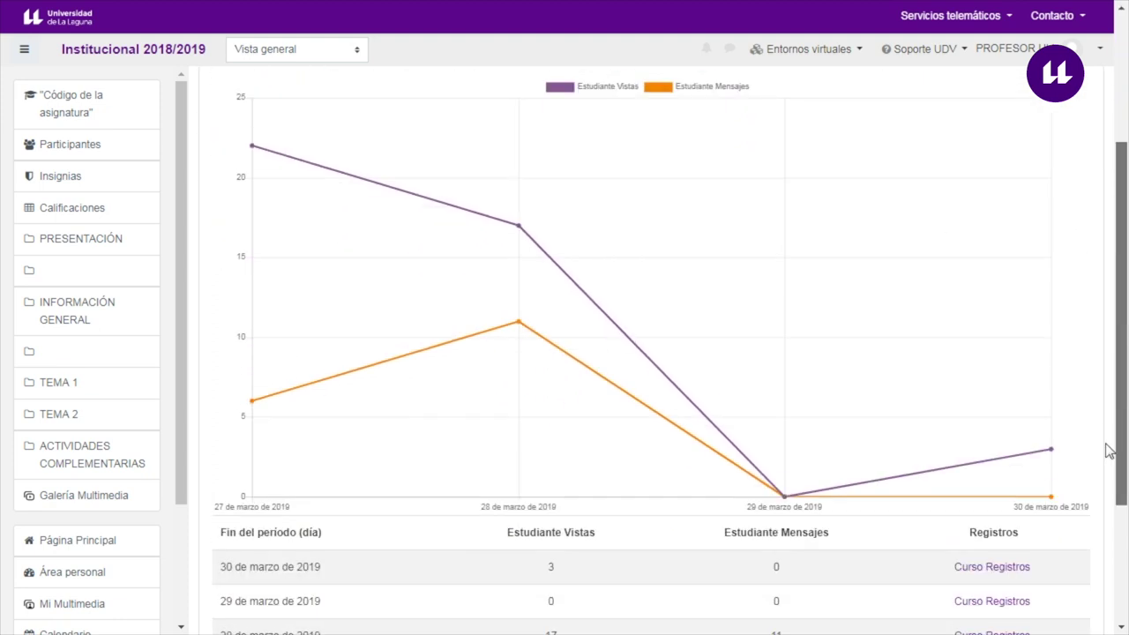
{"action": "scroll", "coordinate": [1109, 451], "scroll_direction": "down", "scroll_amount": 2}
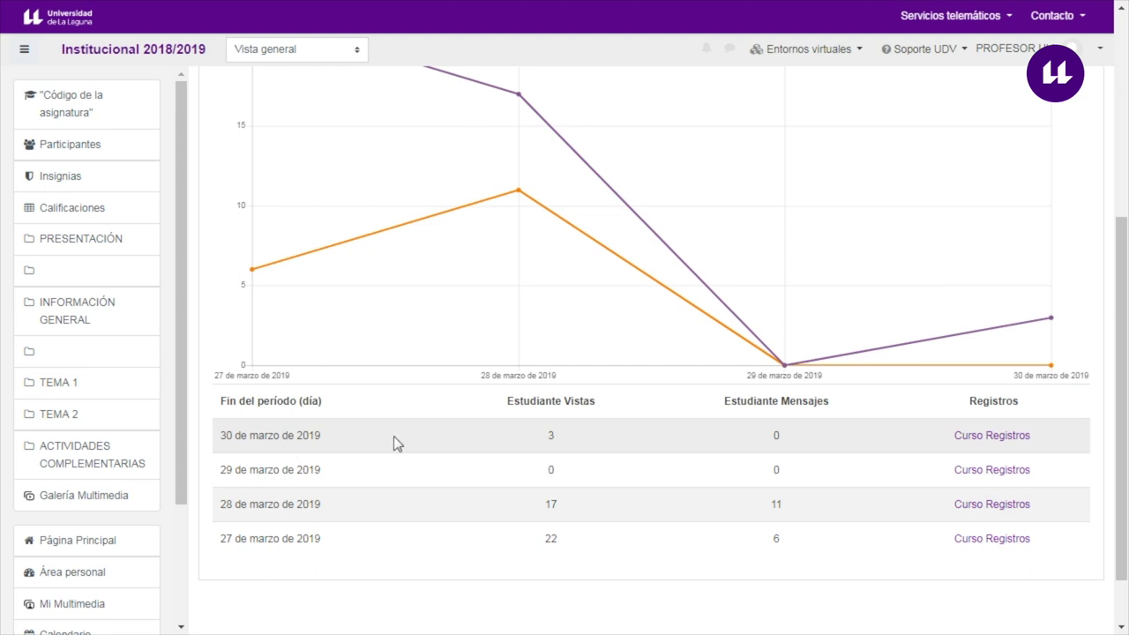
{"action": "scroll", "coordinate": [574, 428], "scroll_direction": "up", "scroll_amount": 2}
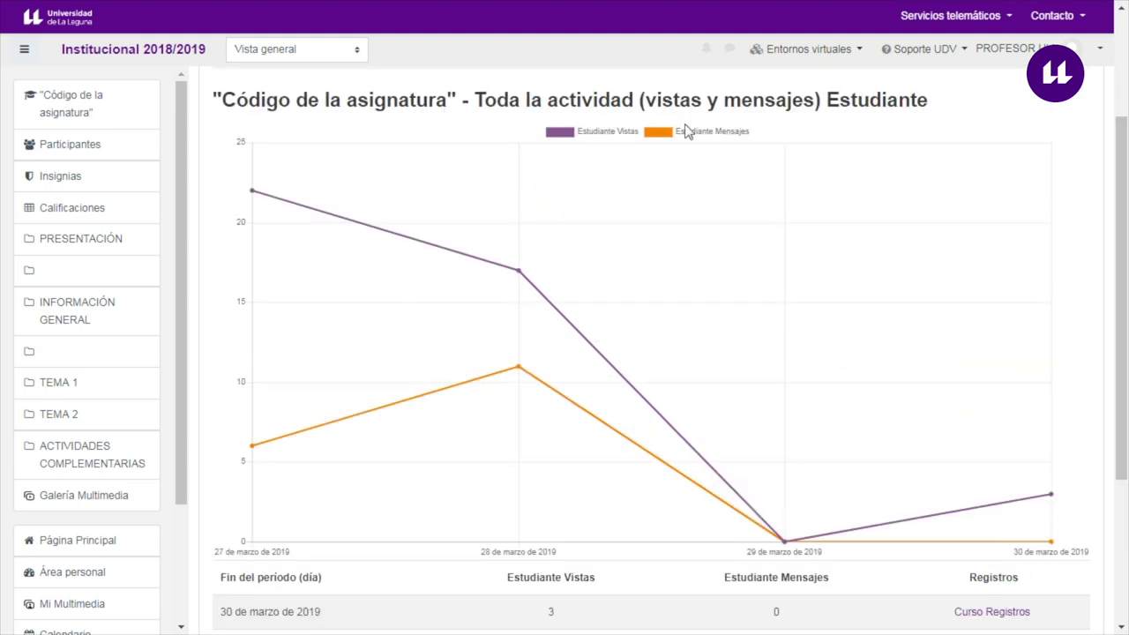
{"action": "scroll", "coordinate": [794, 418], "scroll_direction": "down", "scroll_amount": 3}
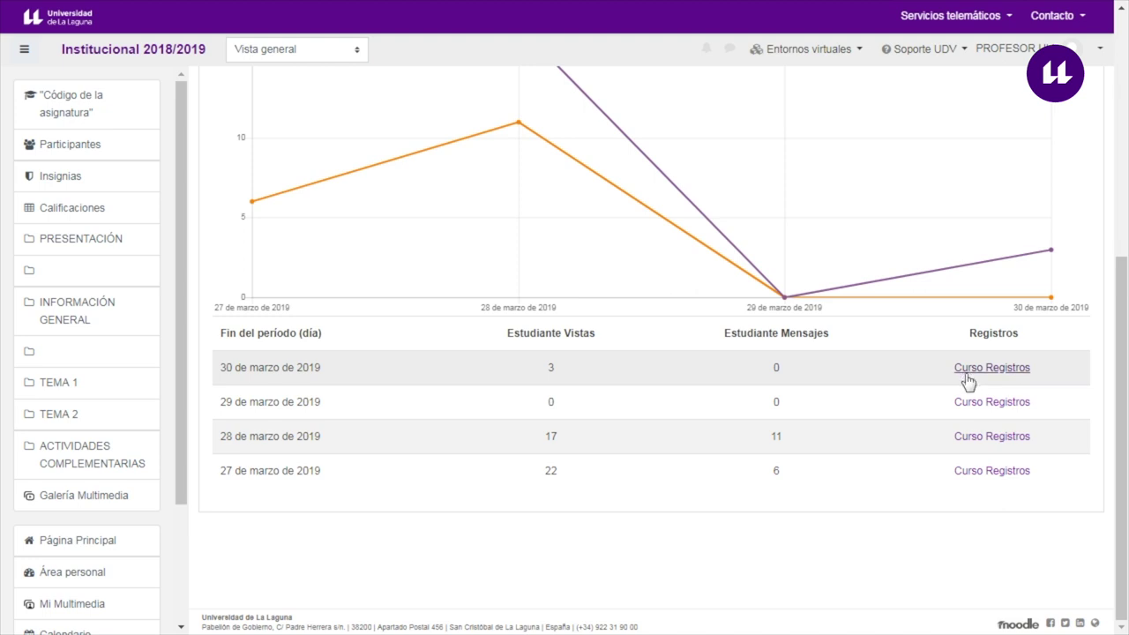
- Return to the course's main page and open the Actividad del curso report
{"action": "left_click_drag", "start_coordinate": [1126, 433], "coordinate": [1126, 265]}
{"action": "scroll", "coordinate": [1126, 264], "scroll_direction": "up", "scroll_amount": 2}
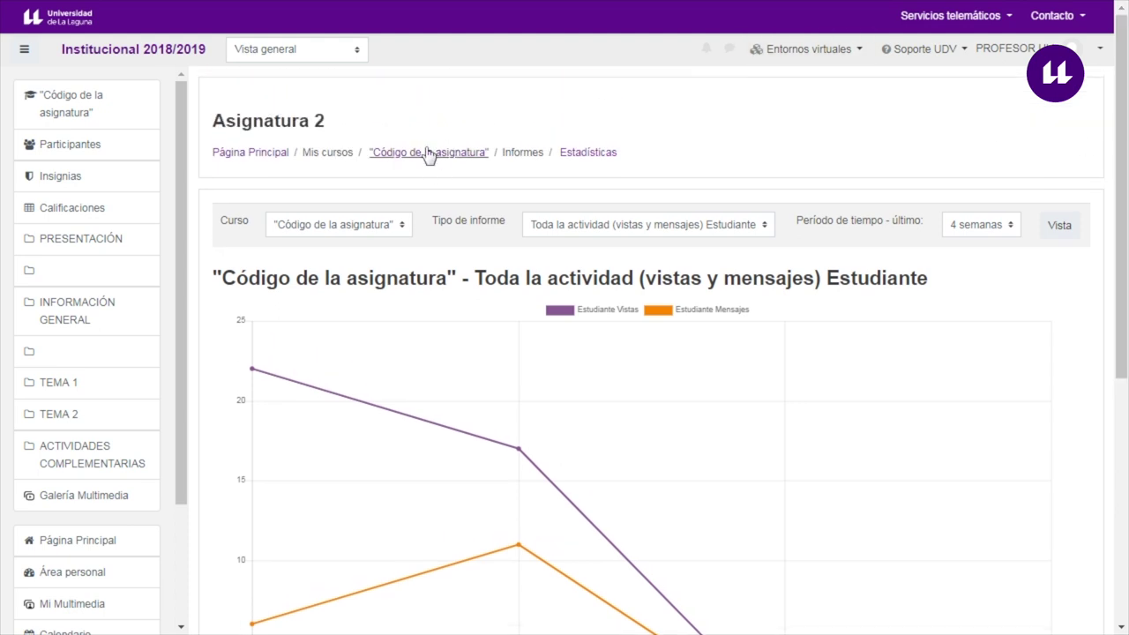
{"action": "left_click", "coordinate": [429, 154]}
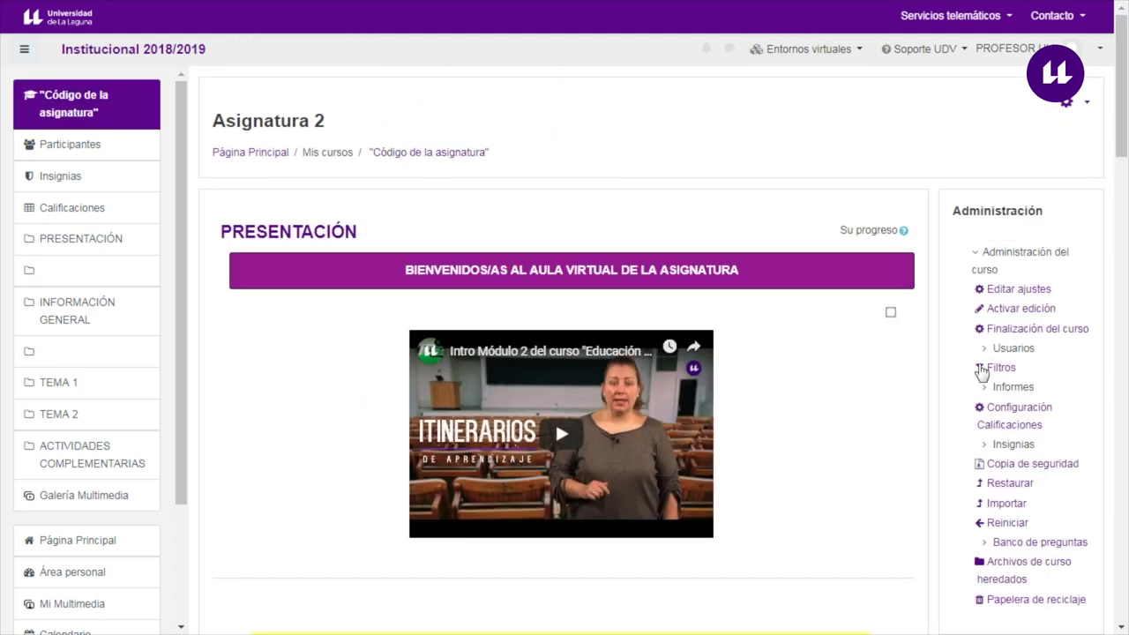
{"action": "left_click", "coordinate": [1005, 388]}
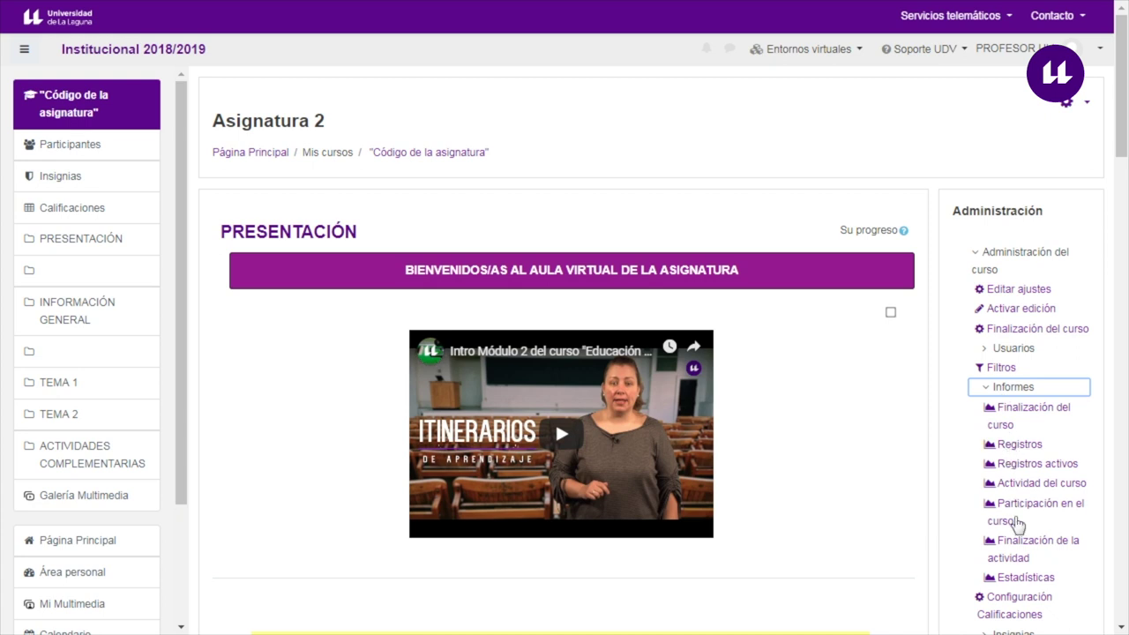
{"action": "left_click", "coordinate": [1039, 483]}
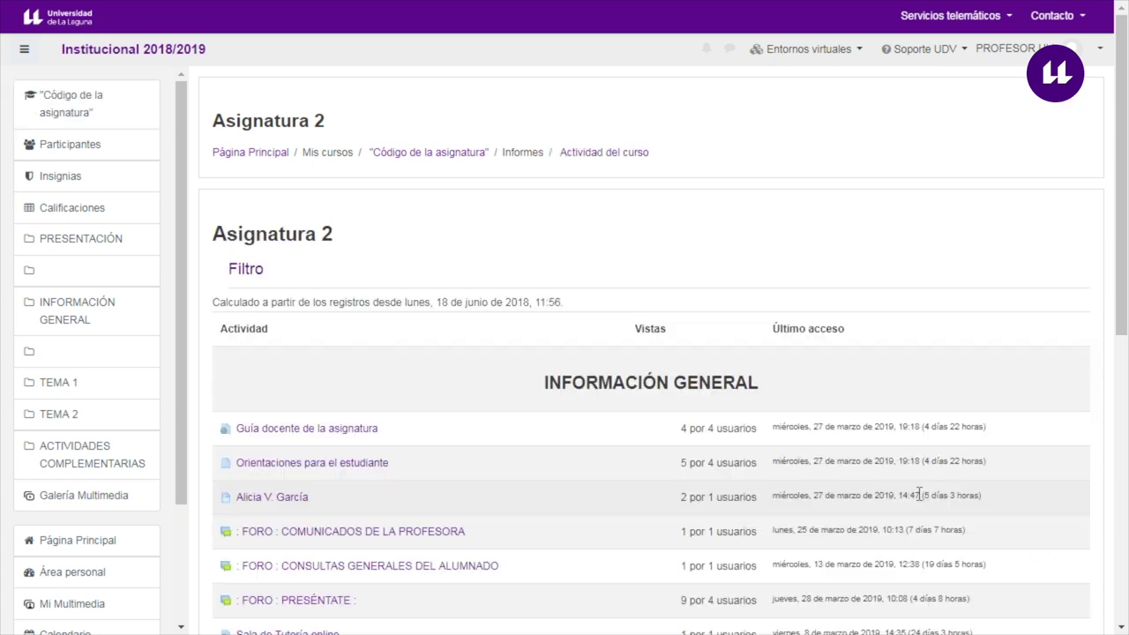
- Examine the views and last access of the listed activities, particularly FORO : PRESÉNTATE and Sala de Tutoría online
{"action": "scroll", "coordinate": [1050, 265], "scroll_direction": "down", "scroll_amount": 3}
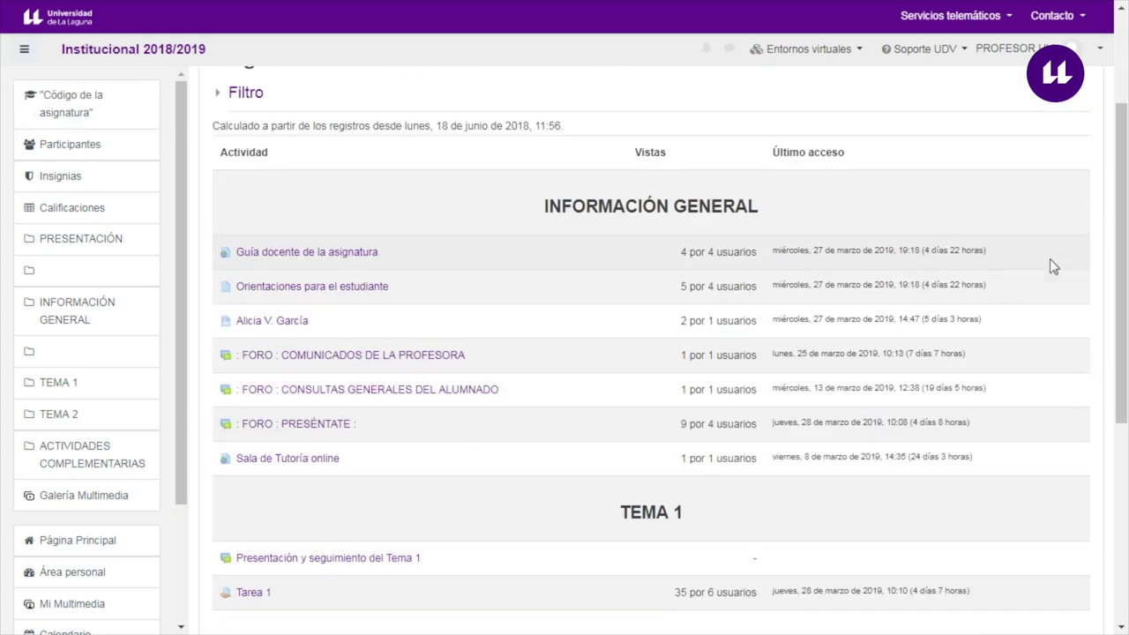
{"action": "scroll", "coordinate": [1096, 313], "scroll_direction": "down", "scroll_amount": 6}
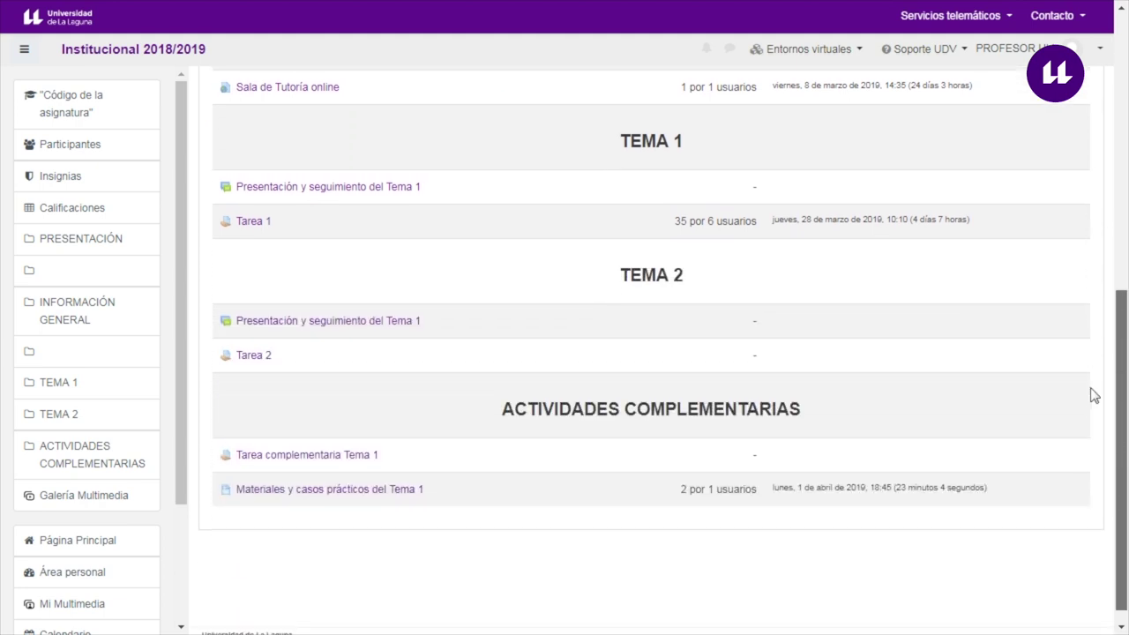
{"action": "left_click_drag", "start_coordinate": [1120, 393], "coordinate": [1098, 202]}
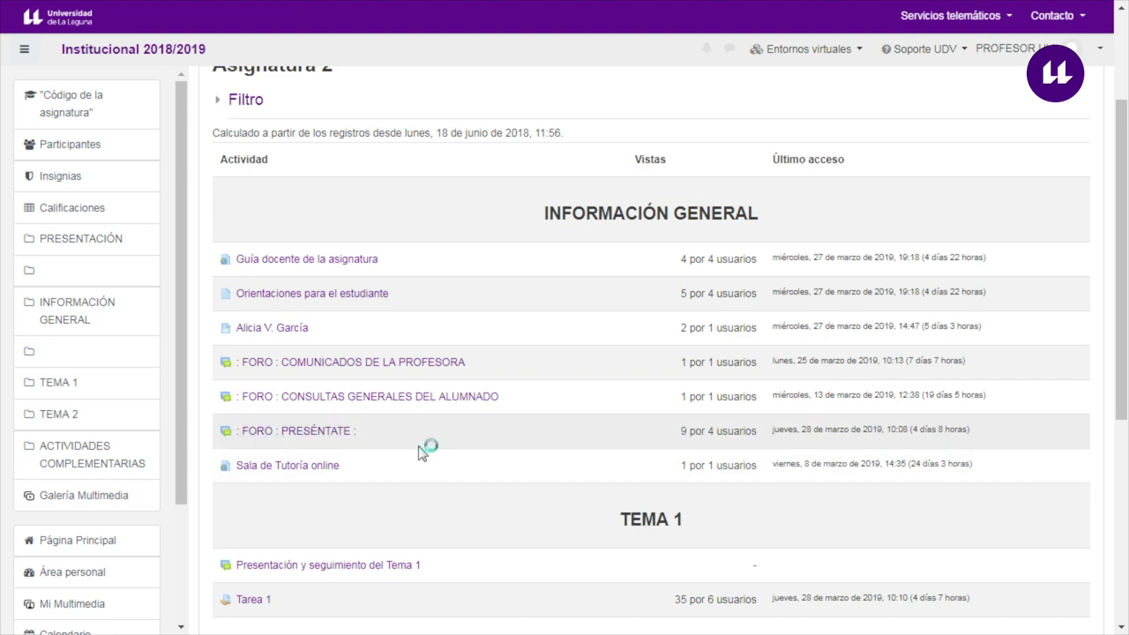
{"action": "left_click_drag", "start_coordinate": [708, 427], "coordinate": [763, 437]}
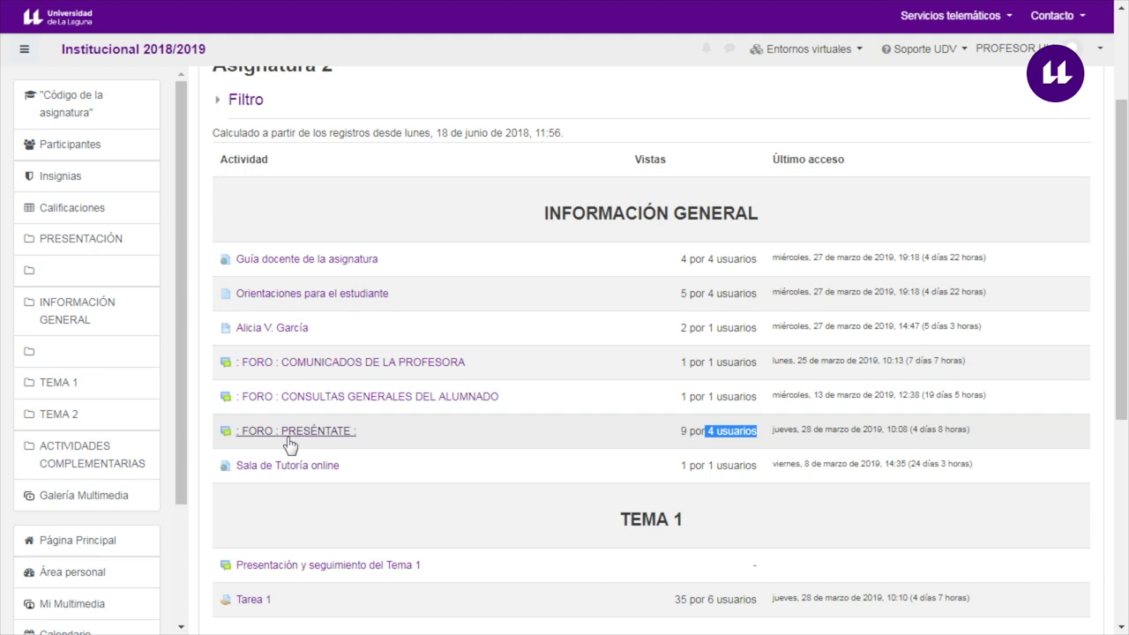
{"action": "left_click_drag", "start_coordinate": [688, 430], "coordinate": [679, 441]}
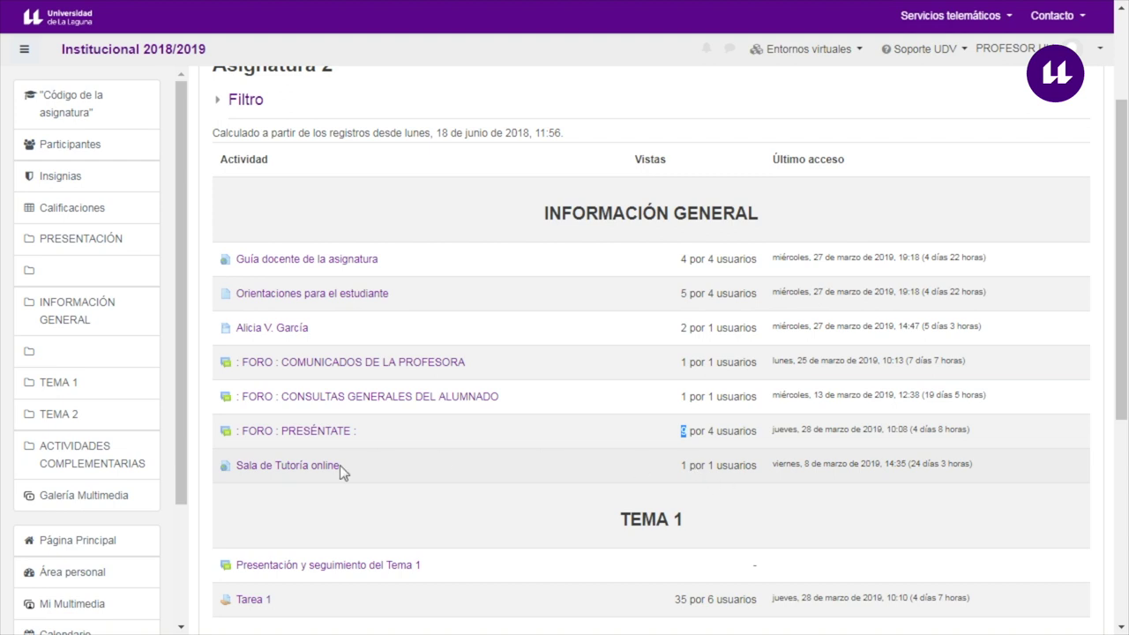
{"action": "left_click_drag", "start_coordinate": [742, 465], "coordinate": [715, 467]}
{"action": "left_click_drag", "start_coordinate": [685, 467], "coordinate": [682, 467]}
{"action": "scroll", "coordinate": [619, 418], "scroll_direction": "down", "scroll_amount": 3}
{"action": "scroll", "coordinate": [619, 423], "scroll_direction": "down", "scroll_amount": 2}
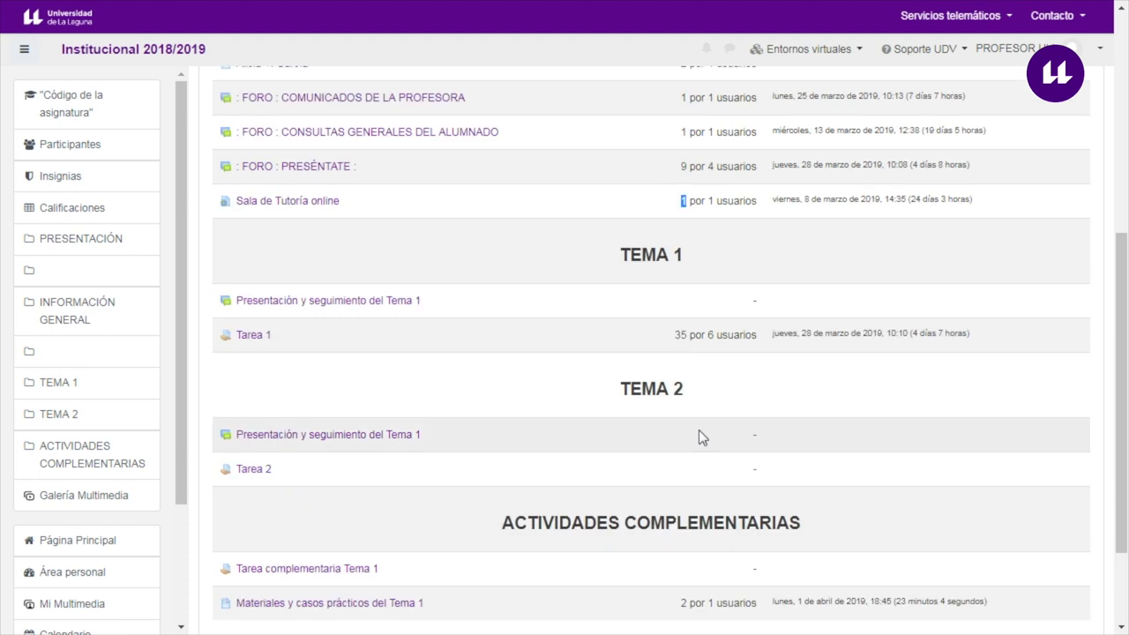
{"action": "scroll", "coordinate": [698, 432], "scroll_direction": "up", "scroll_amount": 3}
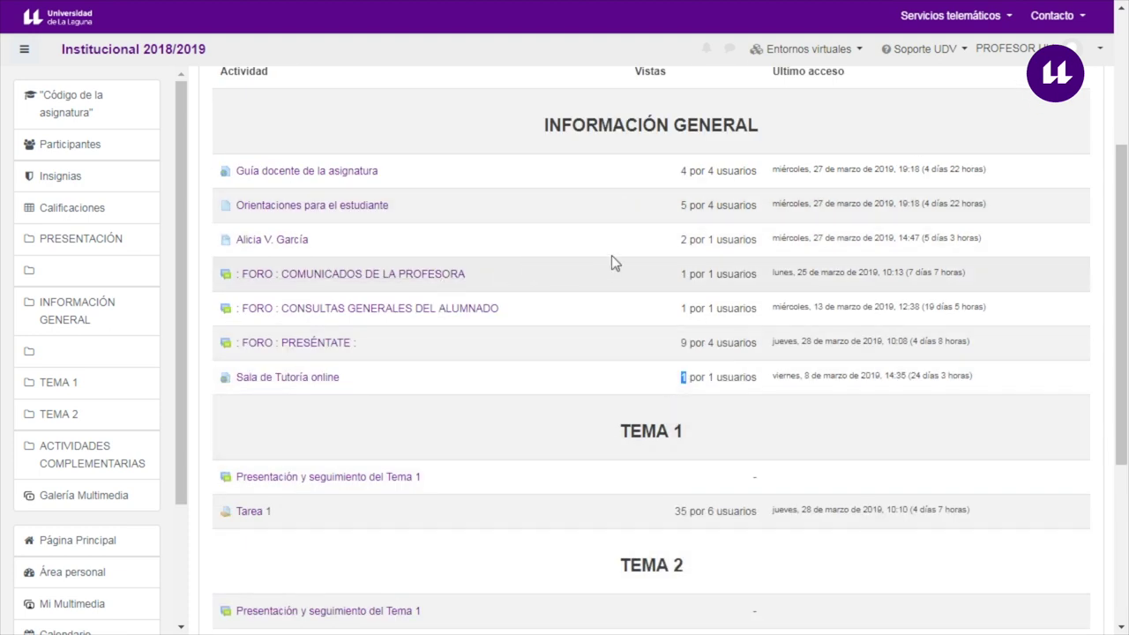
{"action": "scroll", "coordinate": [670, 344], "scroll_direction": "down", "scroll_amount": 2}
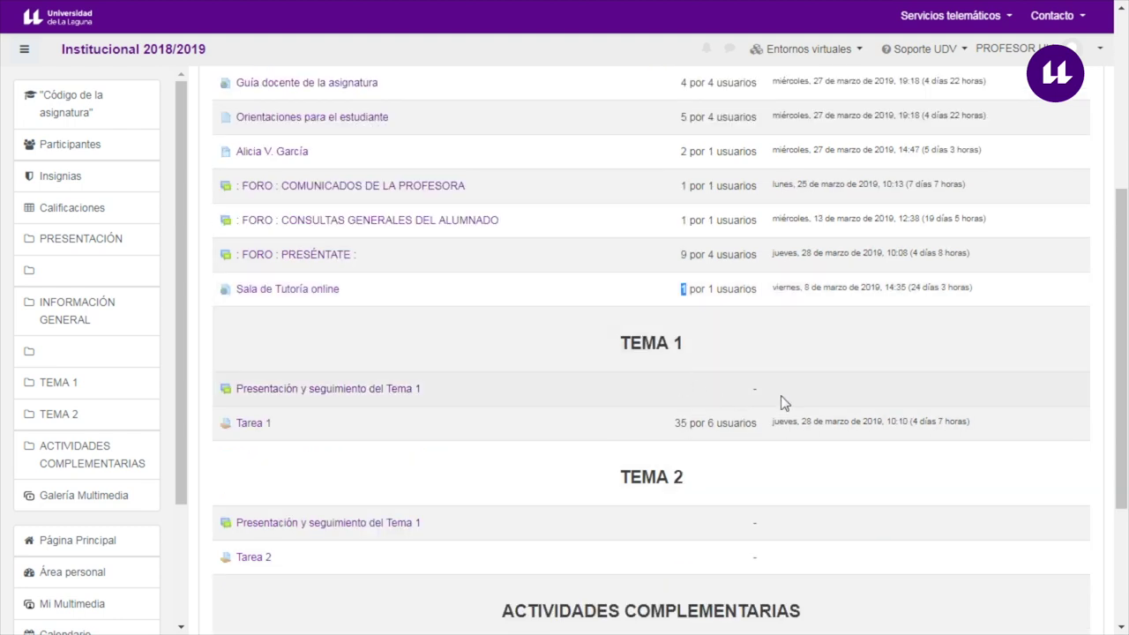
{"action": "scroll", "coordinate": [777, 395], "scroll_direction": "up", "scroll_amount": 3}
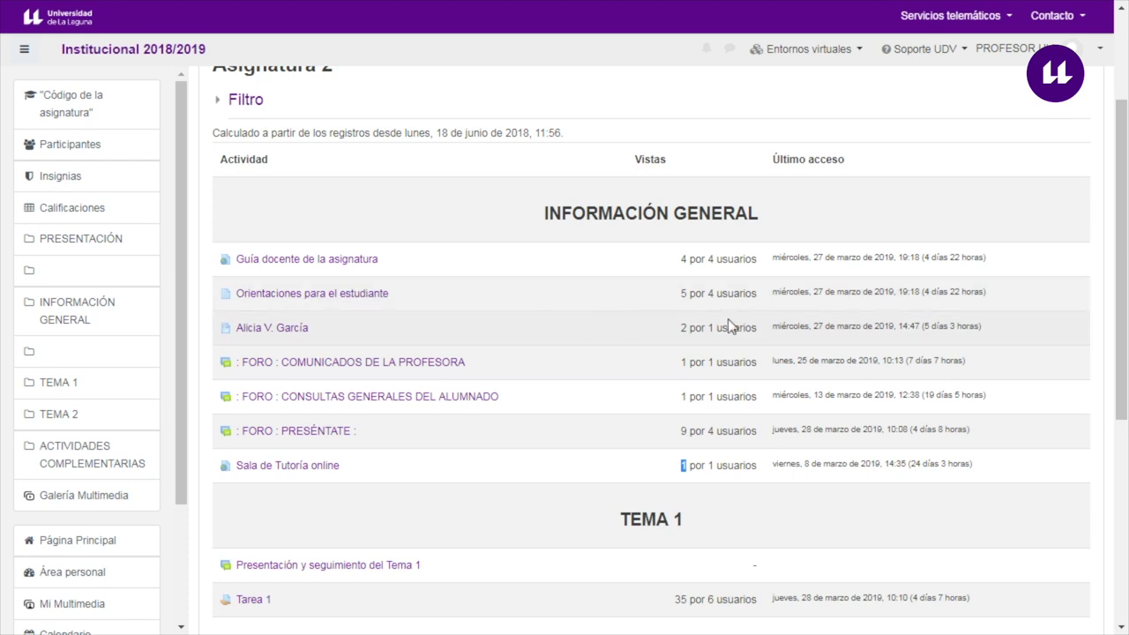
- Check the views of Orientaciones para el estudiante and of the activities under Tema 1, Tema 2 and Actividades complementarias
{"action": "mouse_move", "coordinate": [681, 293]}
{"action": "left_mouse_down"}
{"action": "mouse_move", "coordinate": [754, 292]}
{"action": "mouse_move", "coordinate": [681, 300]}
{"action": "left_mouse_up"}
{"action": "left_click", "coordinate": [509, 303]}
{"action": "left_click", "coordinate": [757, 297]}
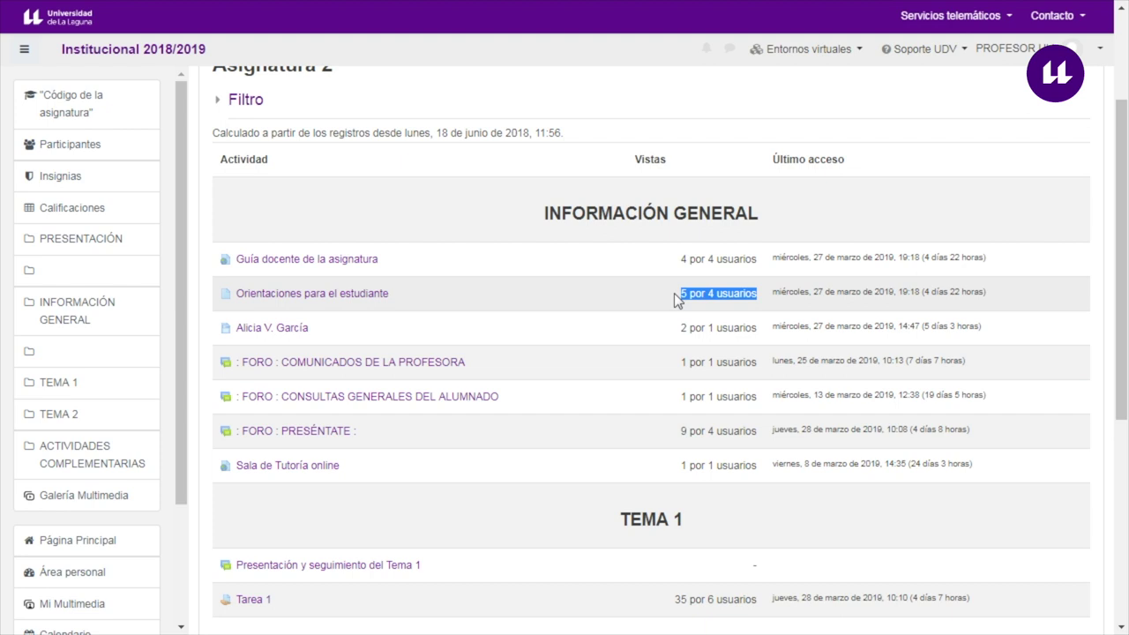
{"action": "scroll", "coordinate": [673, 293], "scroll_direction": "down", "scroll_amount": 2}
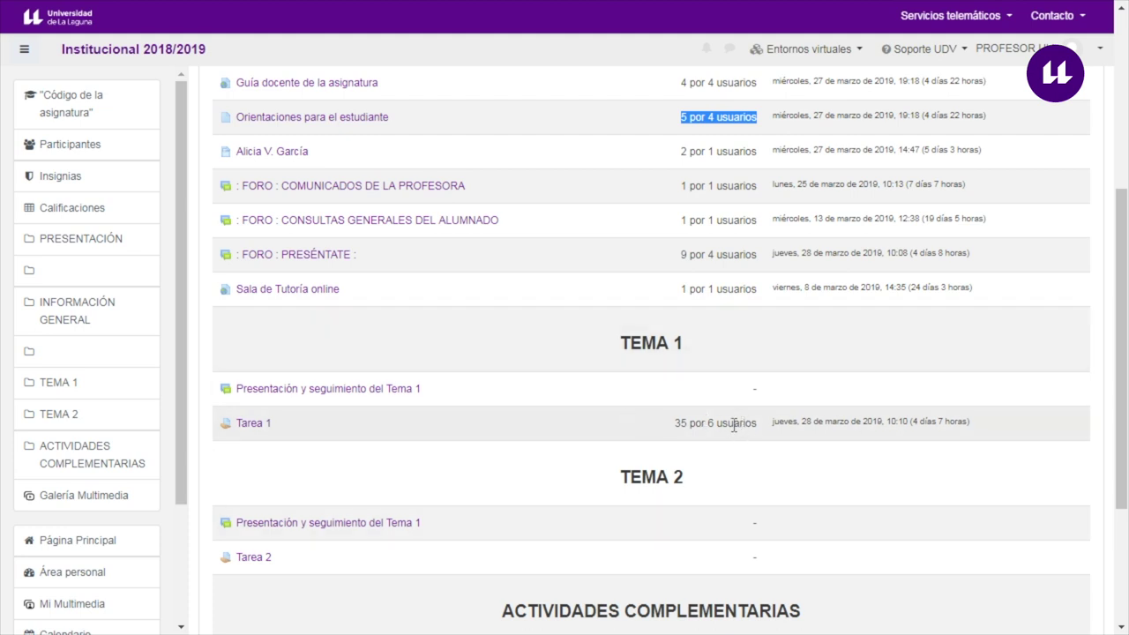
{"action": "scroll", "coordinate": [729, 423], "scroll_direction": "down", "scroll_amount": 3}
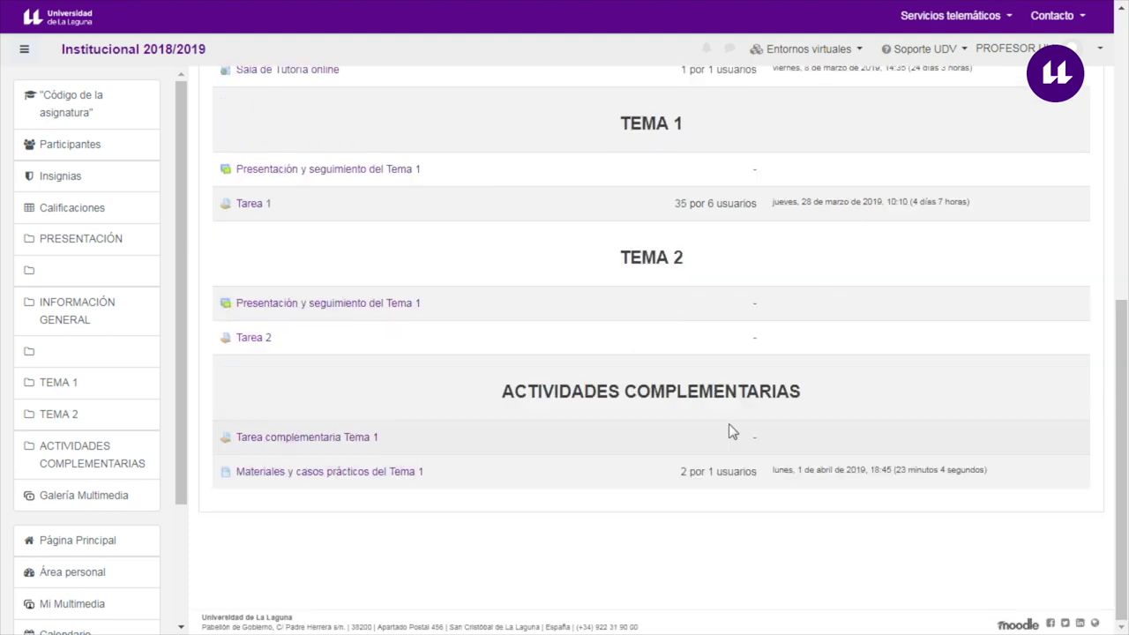
- Return to the course's main page and open the Registros report
{"action": "scroll", "coordinate": [730, 427], "scroll_direction": "up", "scroll_amount": 6}
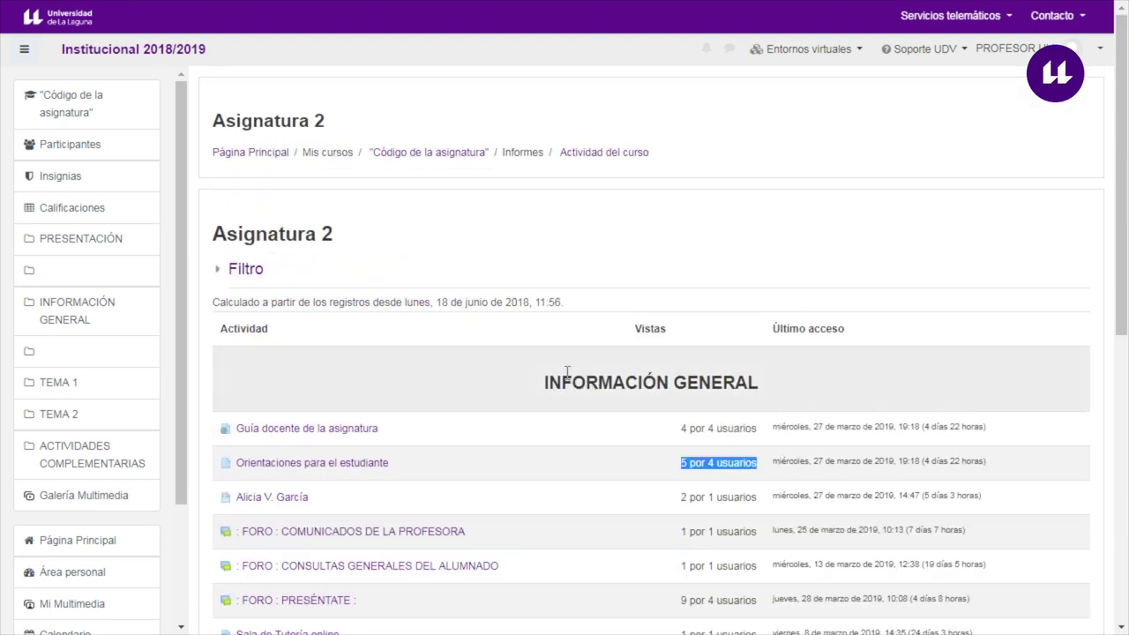
{"action": "left_click", "coordinate": [428, 156]}
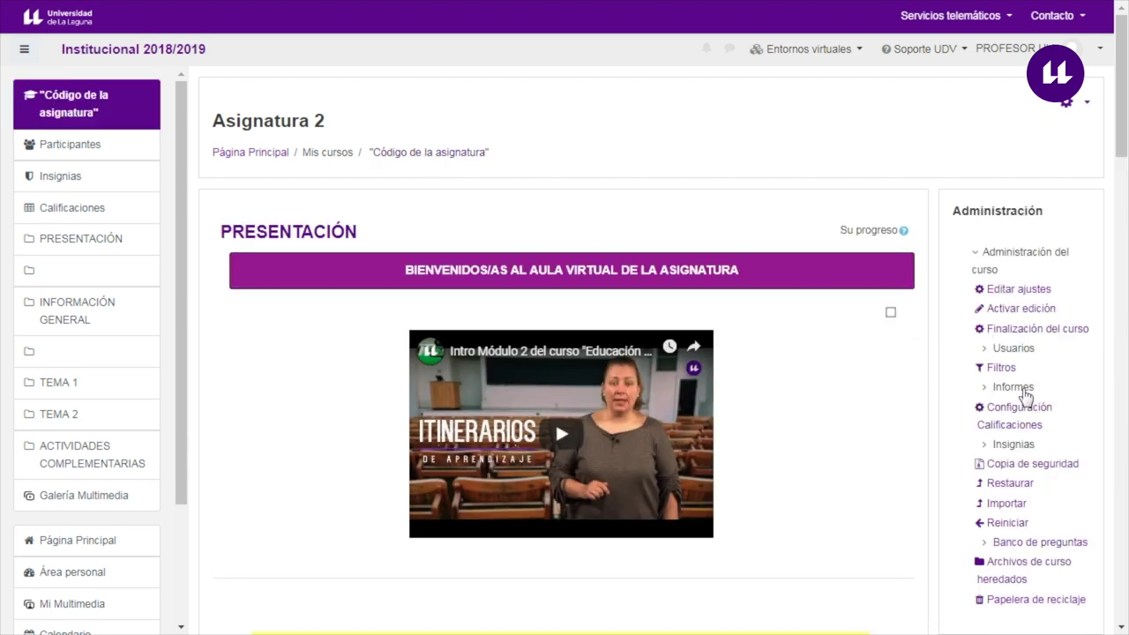
{"action": "left_click", "coordinate": [989, 395]}
{"action": "left_click_drag", "start_coordinate": [981, 449], "coordinate": [1054, 450]}
{"action": "left_click_drag", "start_coordinate": [952, 466], "coordinate": [1063, 467]}
{"action": "left_click", "coordinate": [949, 473]}
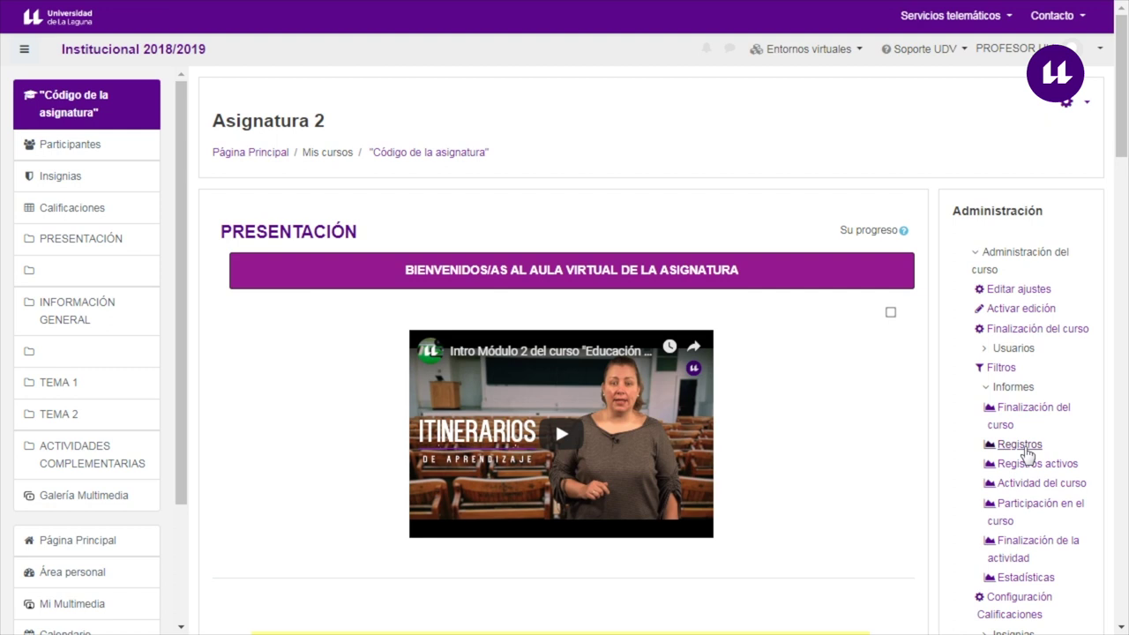
{"action": "left_click", "coordinate": [1023, 448]}
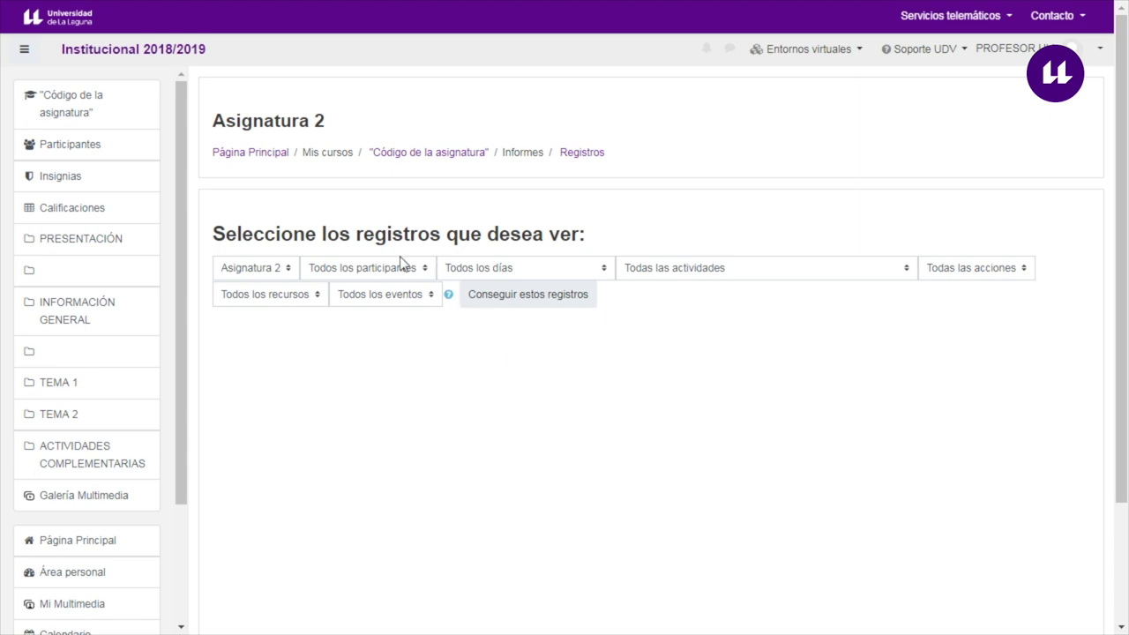
- Look through the log filters for participants, days, activities, actions, resources and events
{"action": "left_click", "coordinate": [369, 272]}
{"action": "left_click", "coordinate": [505, 271]}
{"action": "left_click", "coordinate": [649, 271]}
{"action": "left_click", "coordinate": [992, 273]}
{"action": "left_click", "coordinate": [520, 355]}
{"action": "left_click", "coordinate": [276, 295]}
{"action": "left_click", "coordinate": [368, 294]}
{"action": "left_click", "coordinate": [530, 423]}
- Retrieve the logs for the day domingo, 31 de marzo de 2019 and the activity Tarea 1
{"action": "left_click", "coordinate": [529, 272]}
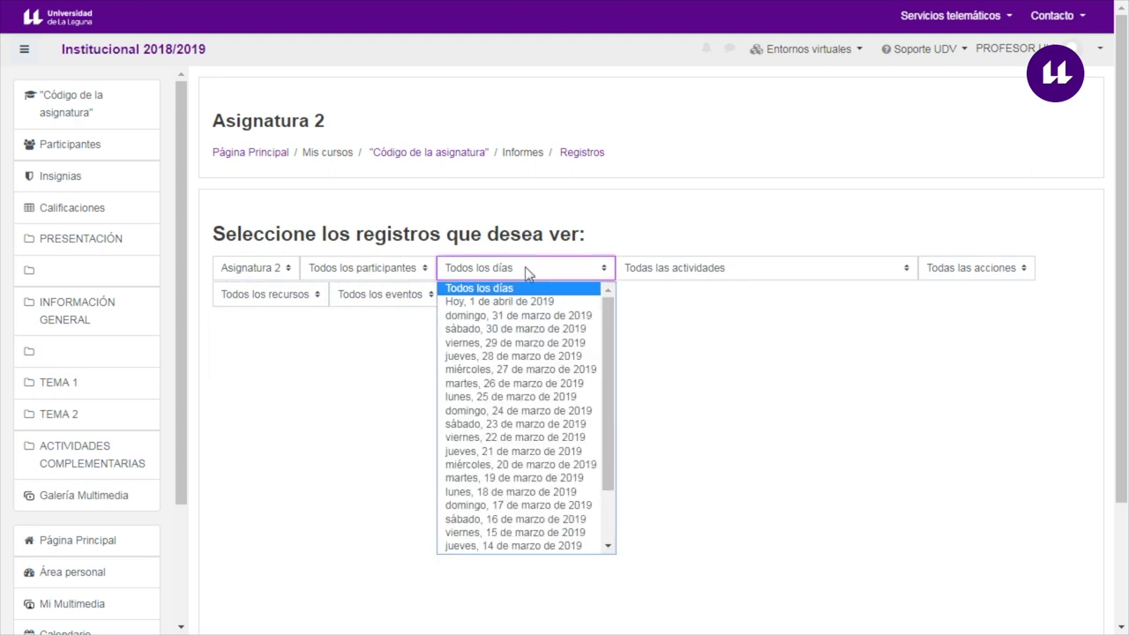
{"action": "left_click", "coordinate": [506, 319]}
{"action": "left_click", "coordinate": [715, 275]}
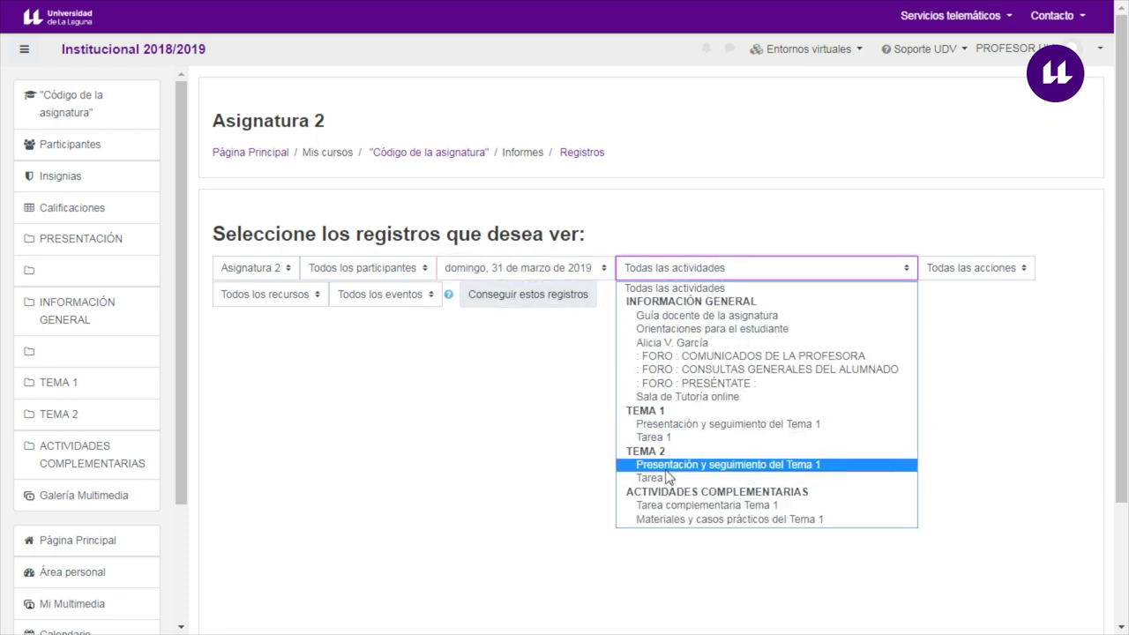
{"action": "left_click", "coordinate": [678, 437]}
{"action": "left_click", "coordinate": [523, 304]}
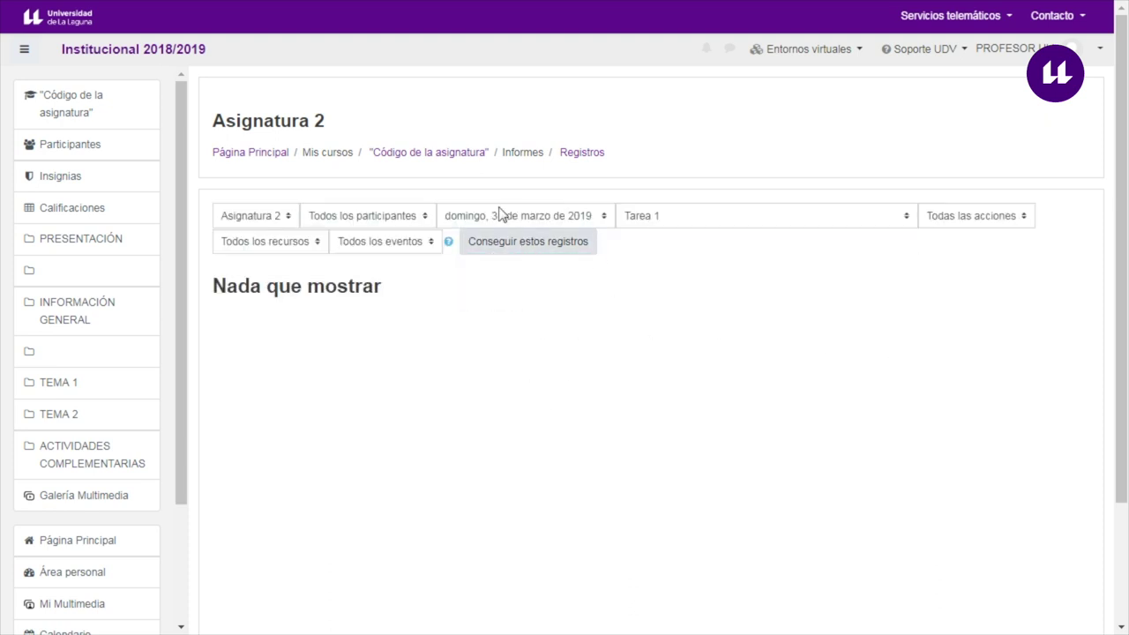
- Set the day filter to Todos los días and retrieve the Tarea 1 logs again
{"action": "left_click", "coordinate": [500, 214]}
{"action": "left_click", "coordinate": [504, 237]}
{"action": "left_click", "coordinate": [522, 244]}
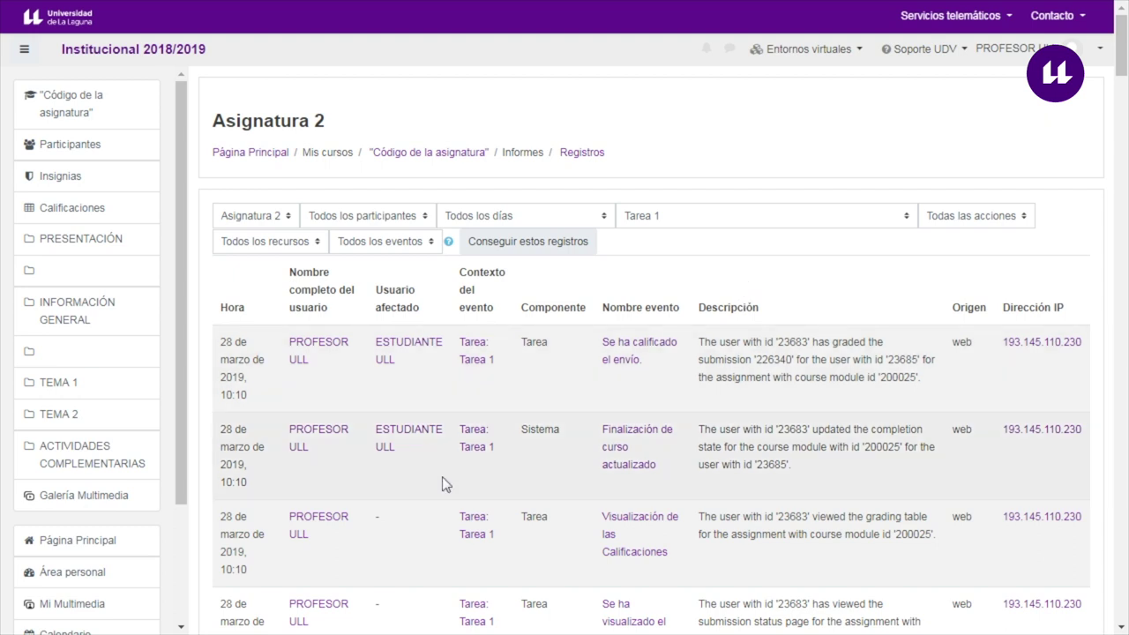
- Examine the Tarea 1 log entries, checking the time, event name, description and IP address of the student's submission
{"action": "scroll", "coordinate": [424, 404], "scroll_direction": "down", "scroll_amount": 4}
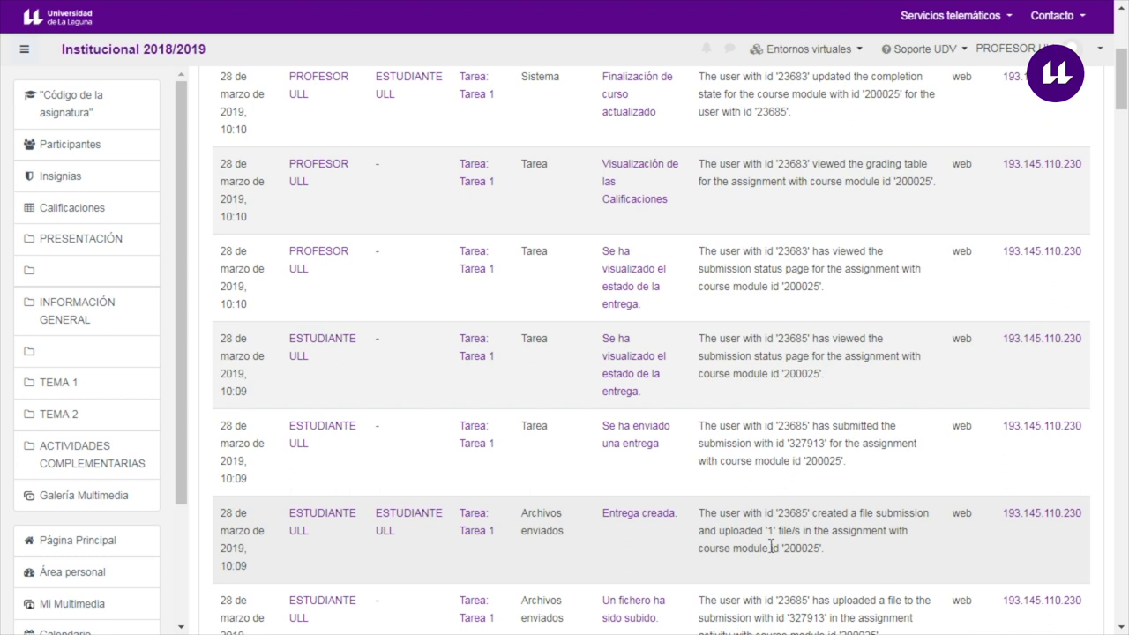
{"action": "left_click_drag", "start_coordinate": [247, 566], "coordinate": [231, 566]}
{"action": "left_click_drag", "start_coordinate": [1003, 515], "coordinate": [1084, 524]}
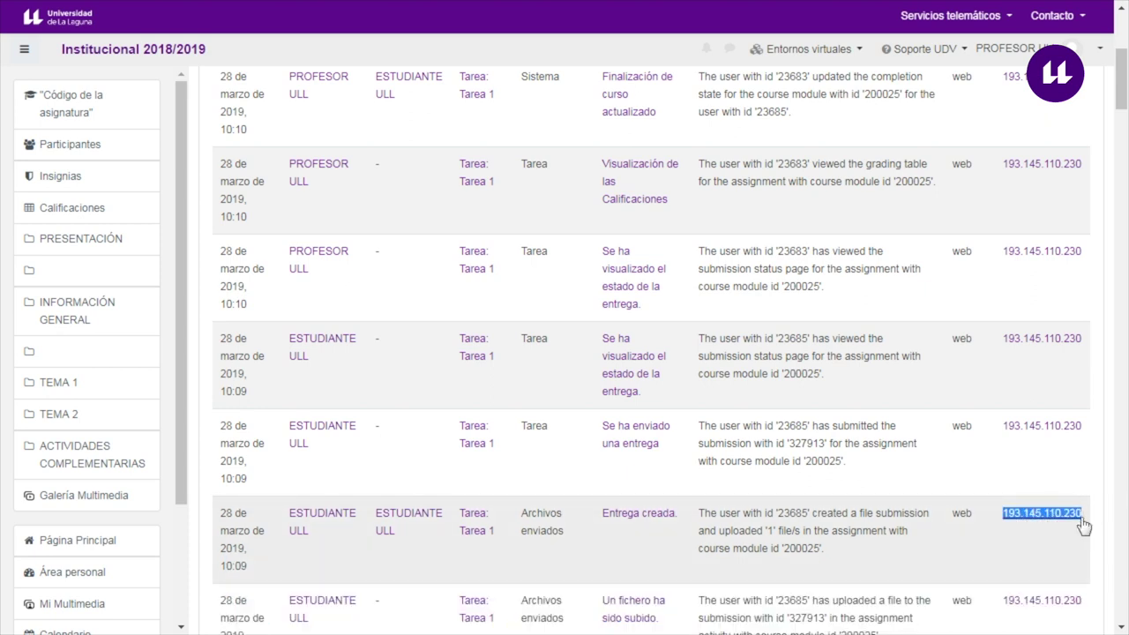
{"action": "left_click", "coordinate": [985, 556]}
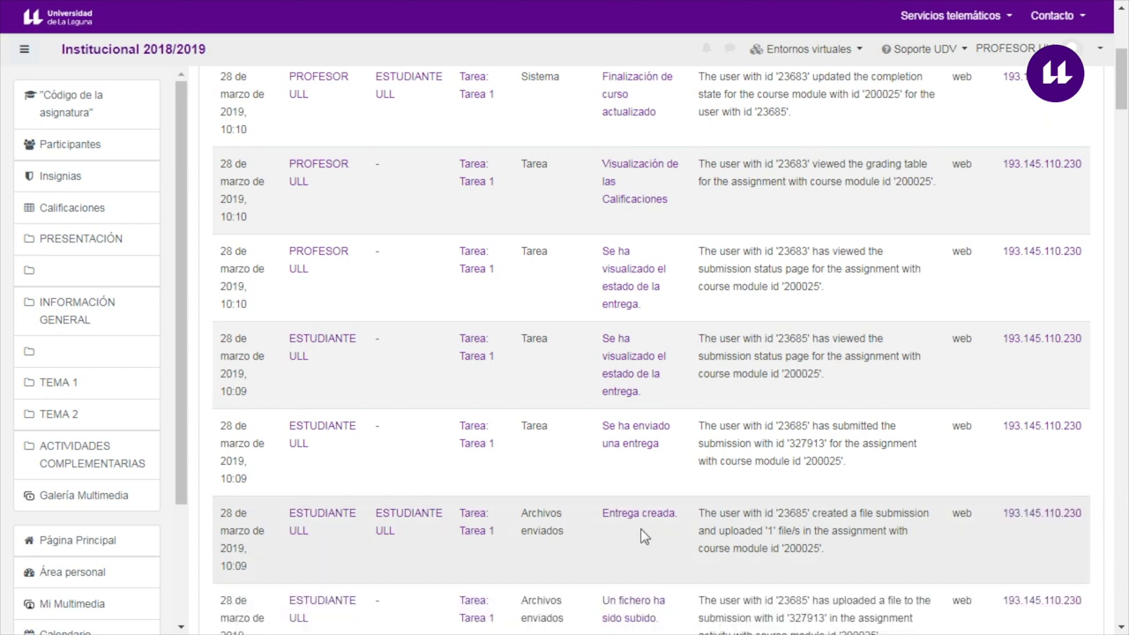
{"action": "scroll", "coordinate": [640, 529], "scroll_direction": "down", "scroll_amount": 1}
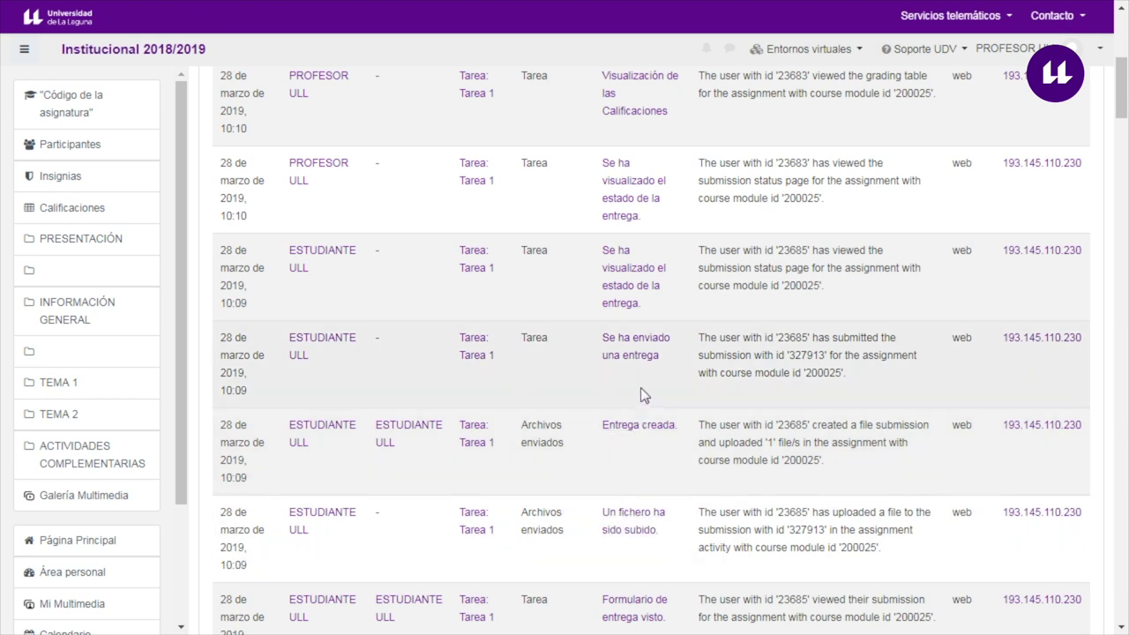
{"action": "scroll", "coordinate": [585, 360], "scroll_direction": "up", "scroll_amount": 5}
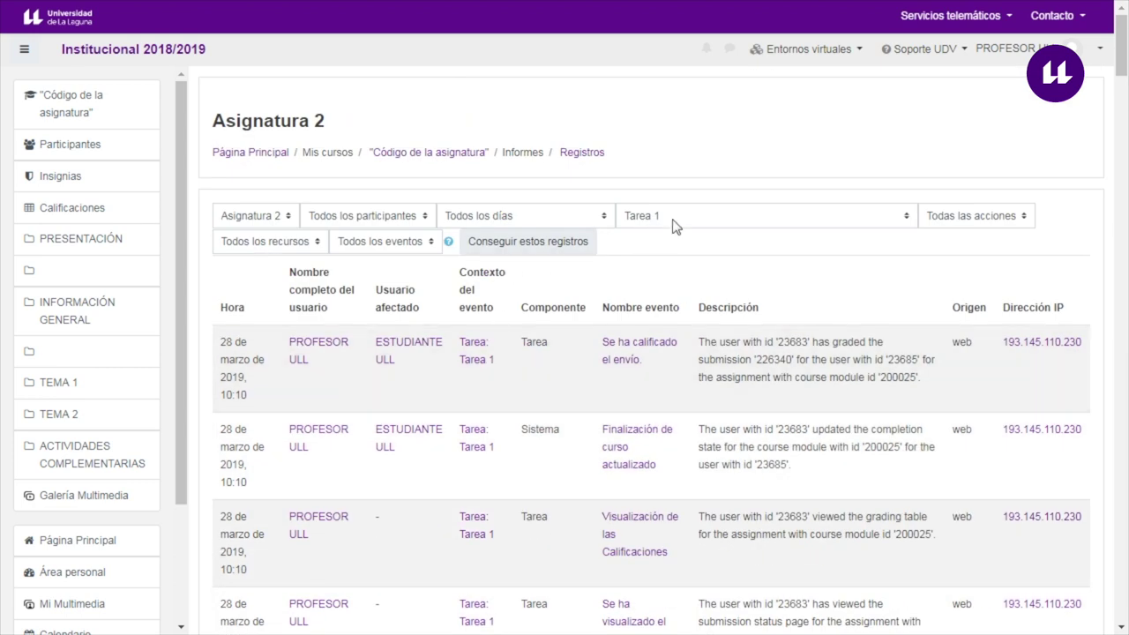
- Retrieve the logs of the participant ESTUDIANTE ULL for Todas las actividades
{"action": "left_click", "coordinate": [676, 218]}
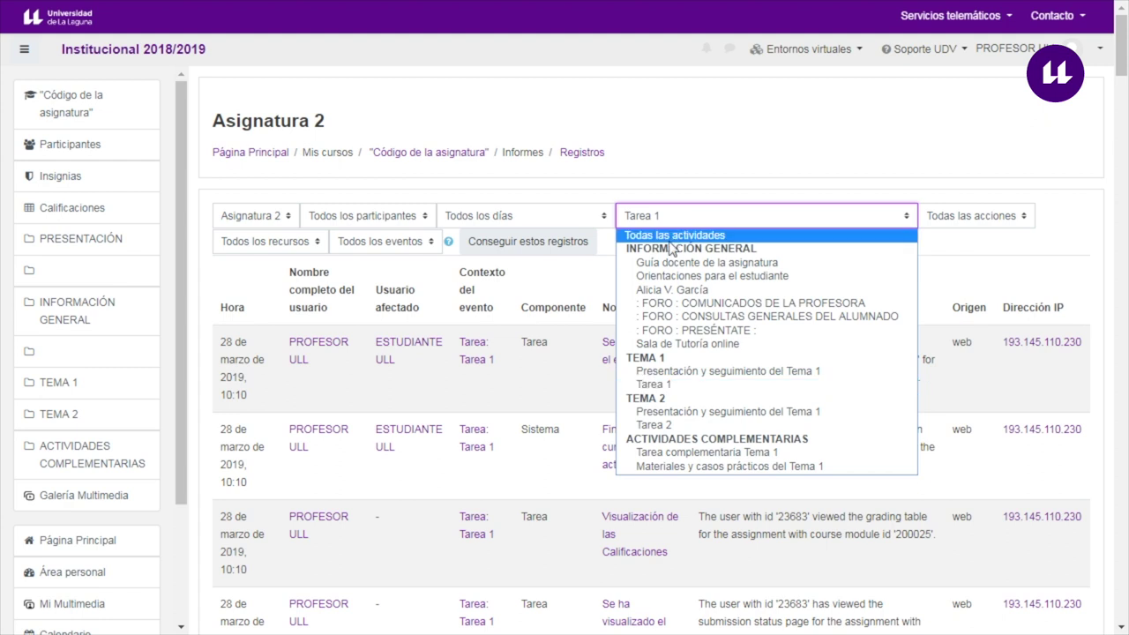
{"action": "left_click", "coordinate": [670, 234]}
{"action": "left_click", "coordinate": [382, 220]}
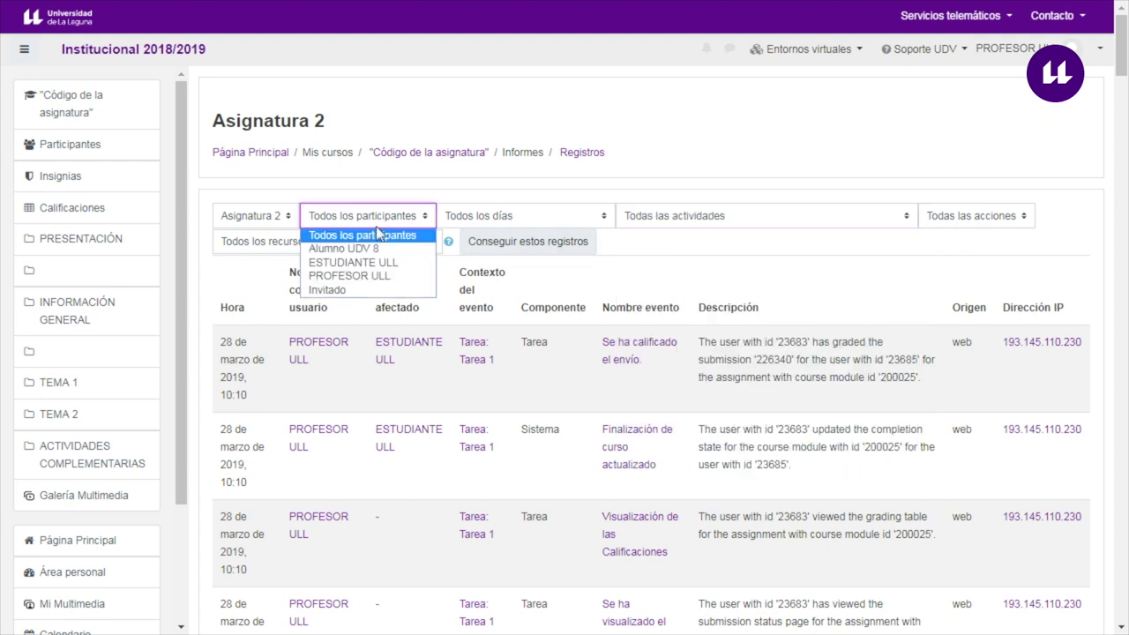
{"action": "left_click", "coordinate": [339, 262]}
{"action": "left_click", "coordinate": [524, 249]}
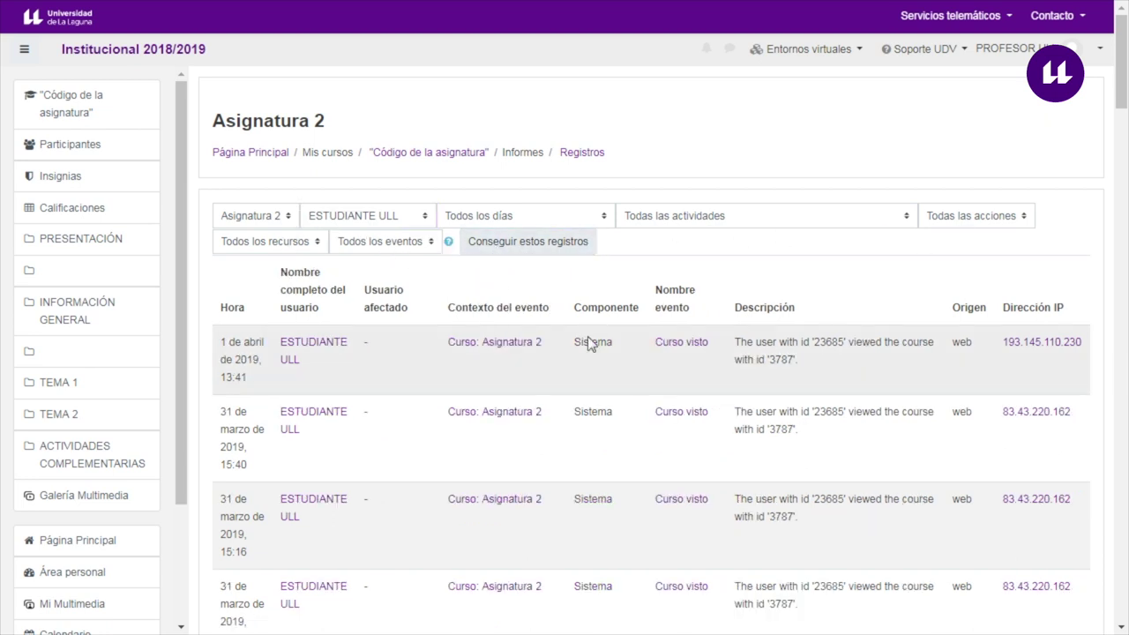
- Examine the student's log entries for Todos los días, from the oldest course views to the most recent ones
{"action": "left_click", "coordinate": [565, 217]}
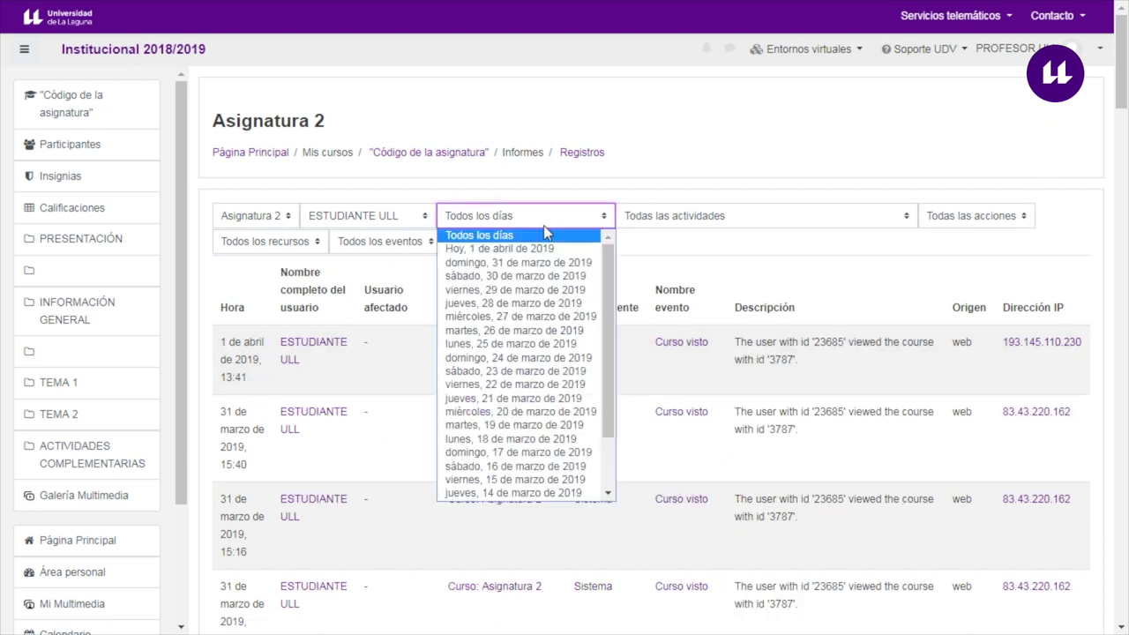
{"action": "left_click", "coordinate": [488, 223]}
{"action": "left_click_drag", "start_coordinate": [1122, 62], "coordinate": [1120, 578]}
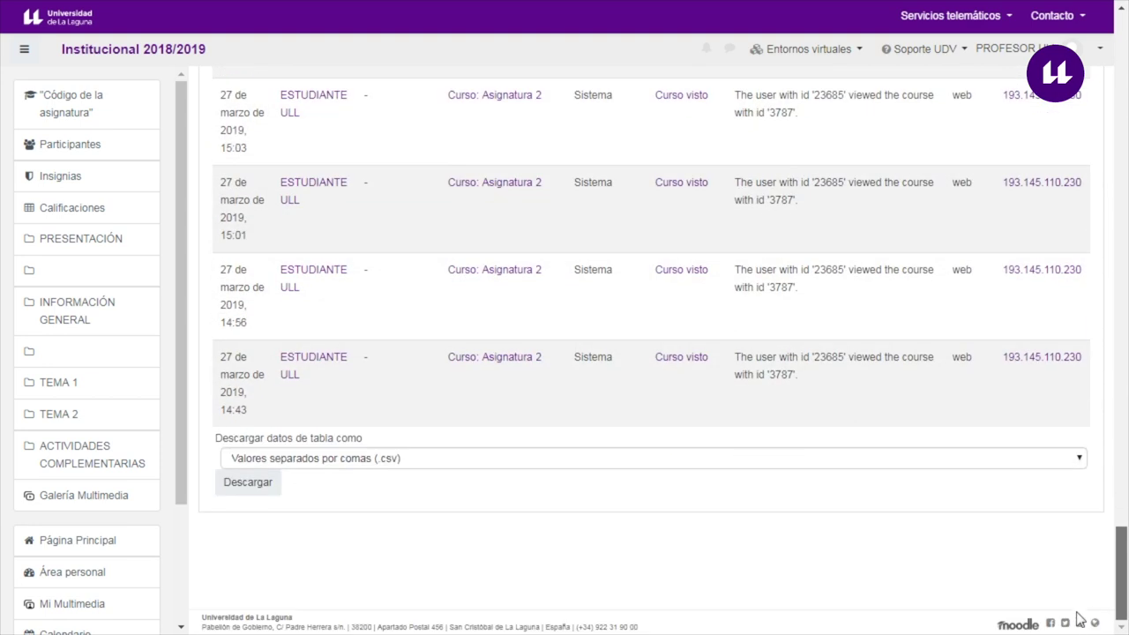
{"action": "scroll", "coordinate": [1109, 601], "scroll_direction": "up", "scroll_amount": 1}
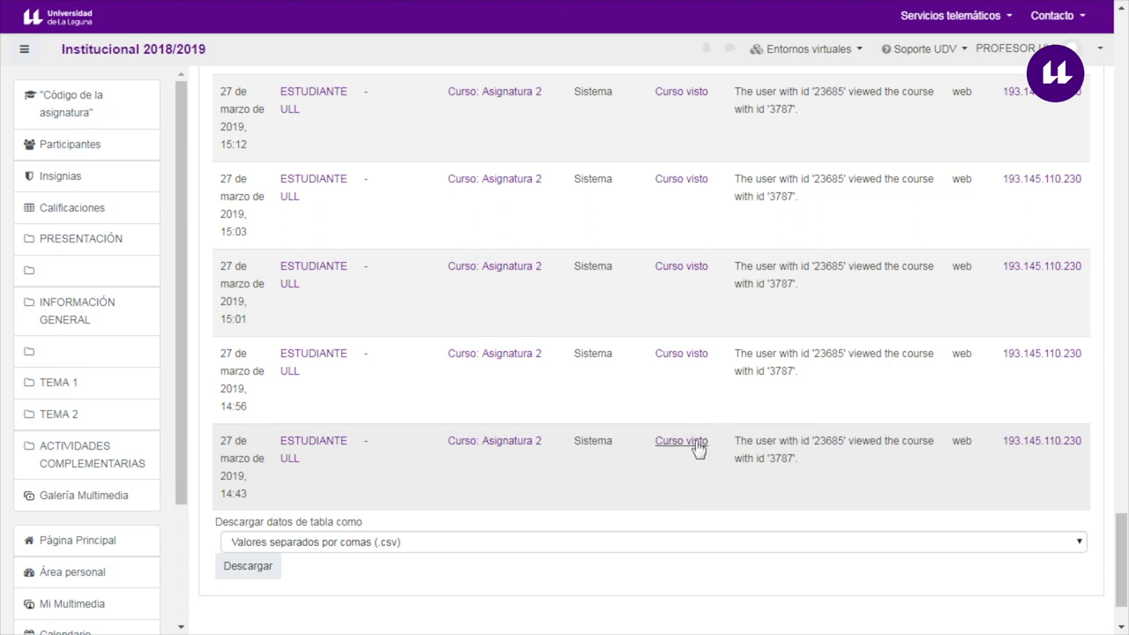
{"action": "scroll", "coordinate": [699, 368], "scroll_direction": "up", "scroll_amount": 2}
{"action": "scroll", "coordinate": [699, 368], "scroll_direction": "up", "scroll_amount": 5}
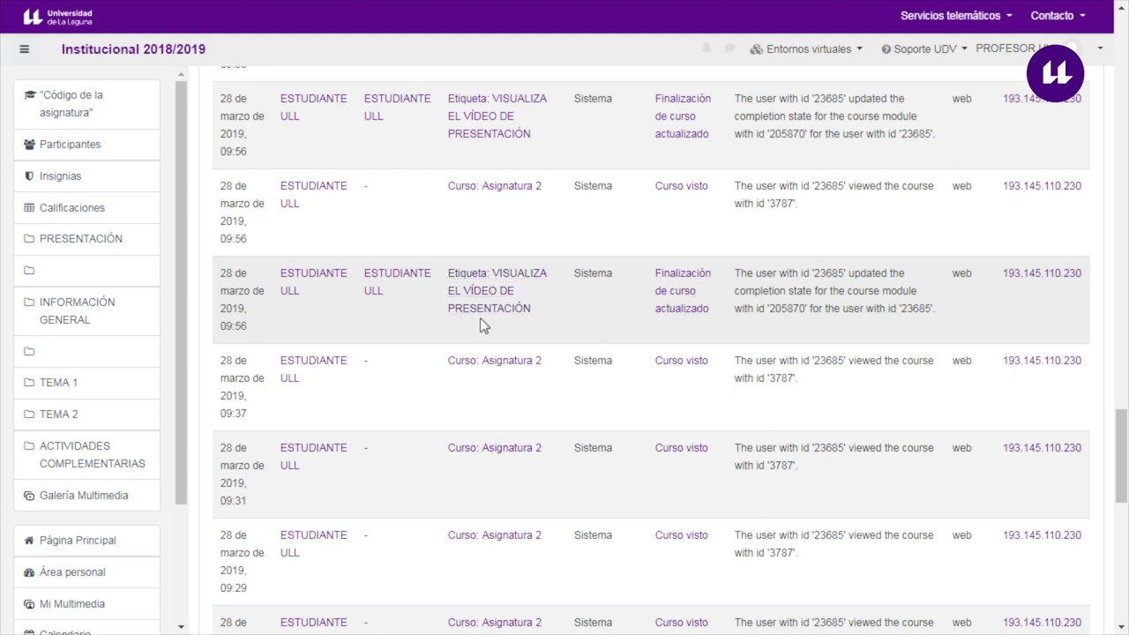
{"action": "scroll", "coordinate": [541, 336], "scroll_direction": "up", "scroll_amount": 6}
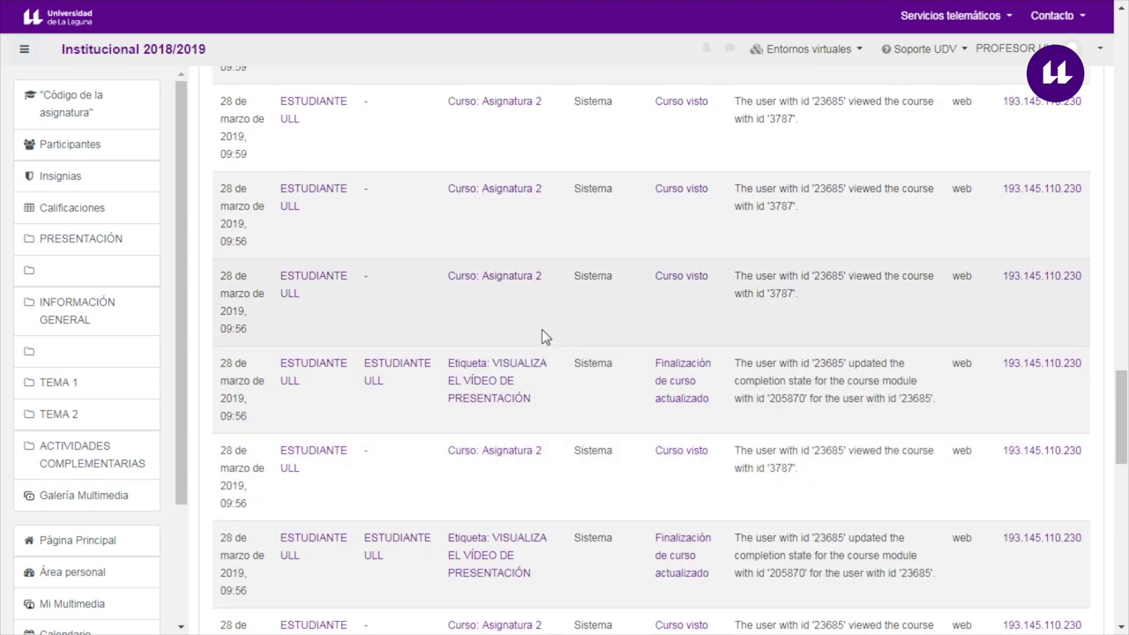
{"action": "left_click_drag", "start_coordinate": [1126, 353], "coordinate": [1126, 84]}
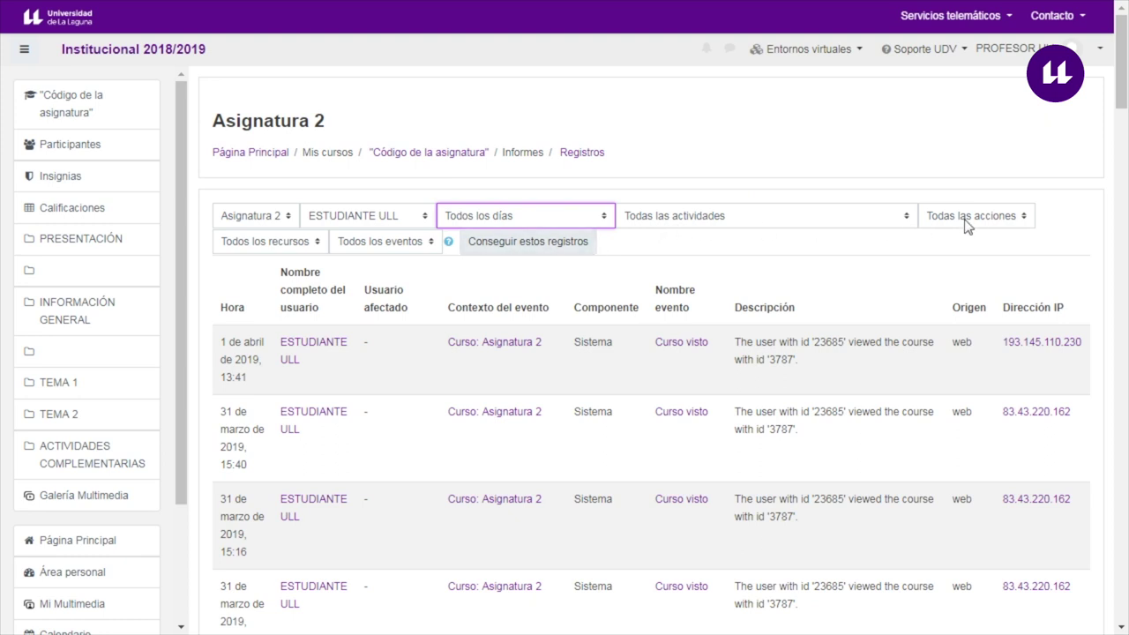
- Look through the options of the resource, event, participant and day filters and skim the student's log entries
{"action": "left_click", "coordinate": [223, 247]}
{"action": "left_click", "coordinate": [391, 242]}
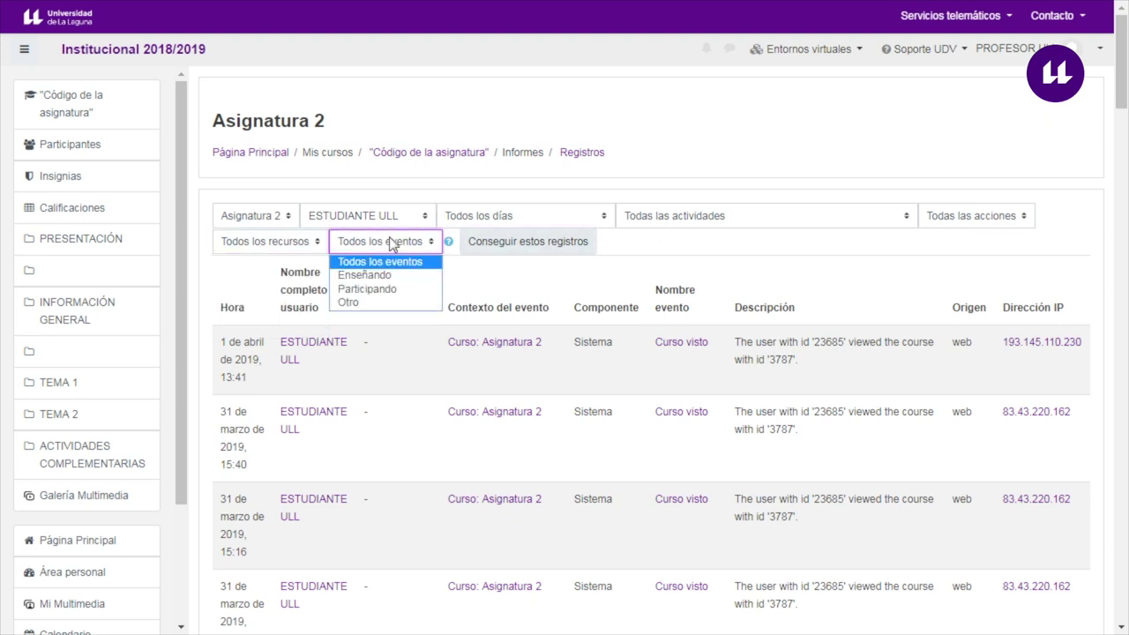
{"action": "left_click", "coordinate": [388, 215]}
{"action": "left_click", "coordinate": [505, 218]}
{"action": "left_click", "coordinate": [694, 243]}
{"action": "left_click", "coordinate": [374, 225]}
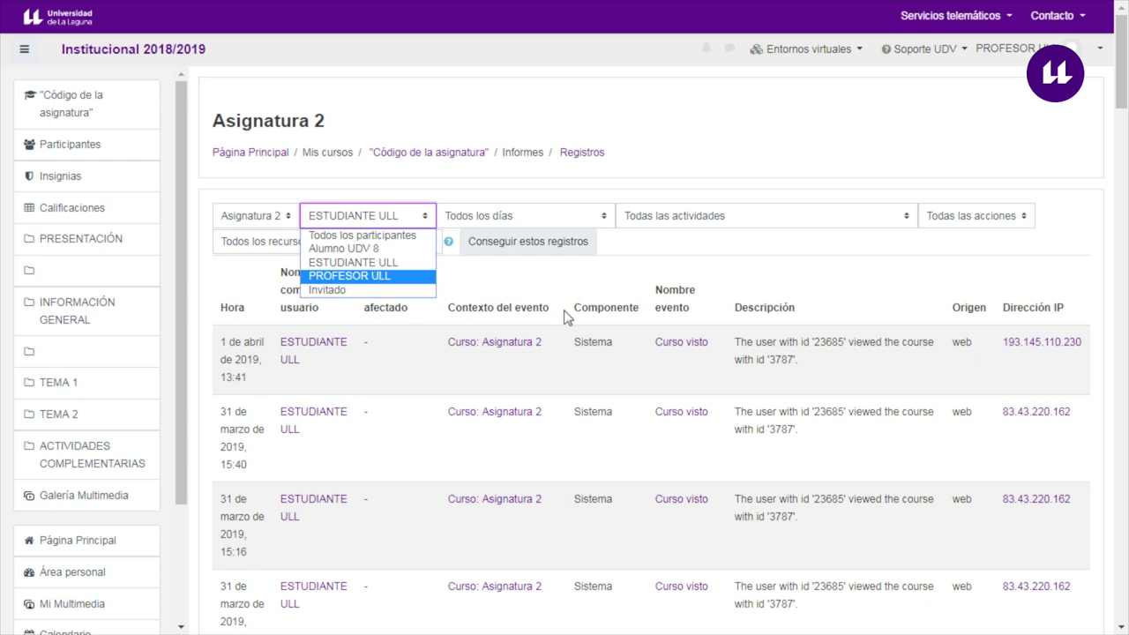
{"action": "left_click_drag", "start_coordinate": [1122, 92], "coordinate": [1102, 247]}
{"action": "scroll", "coordinate": [1103, 247], "scroll_direction": "up", "scroll_amount": 10}
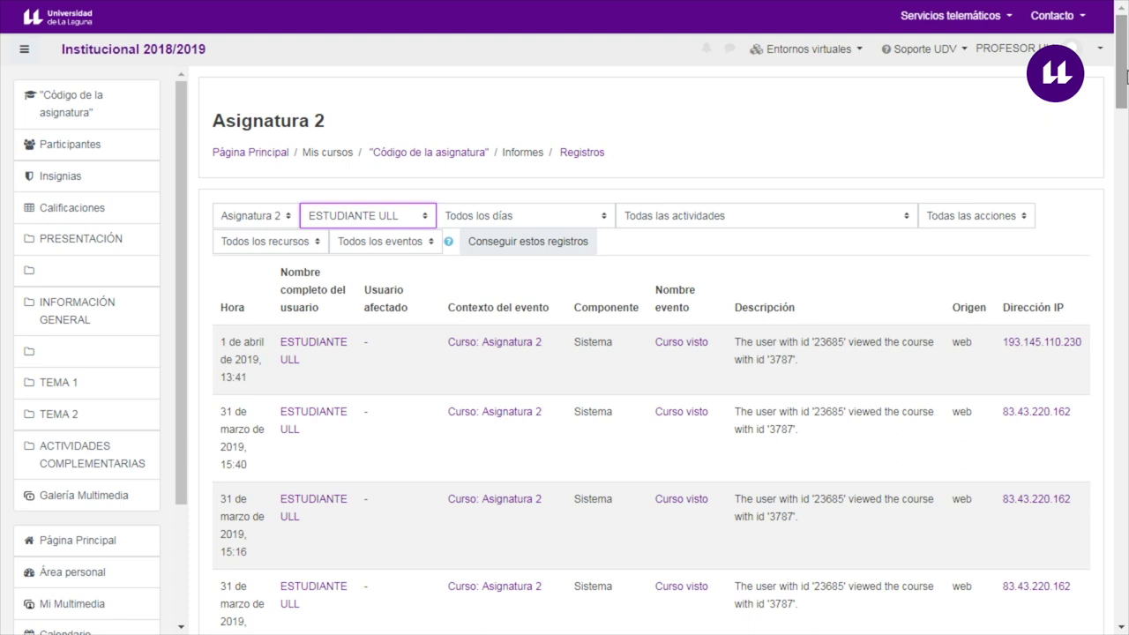
- Check which file formats are offered for downloading the student's log table
{"action": "left_click_drag", "start_coordinate": [1125, 78], "coordinate": [1085, 614]}
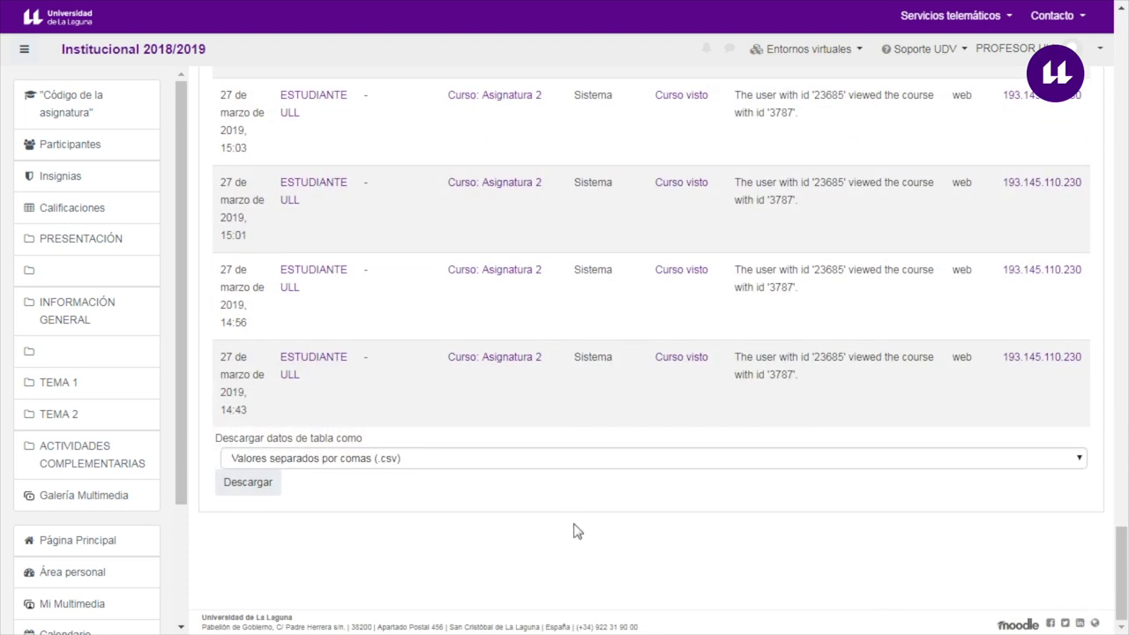
{"action": "left_click", "coordinate": [395, 462]}
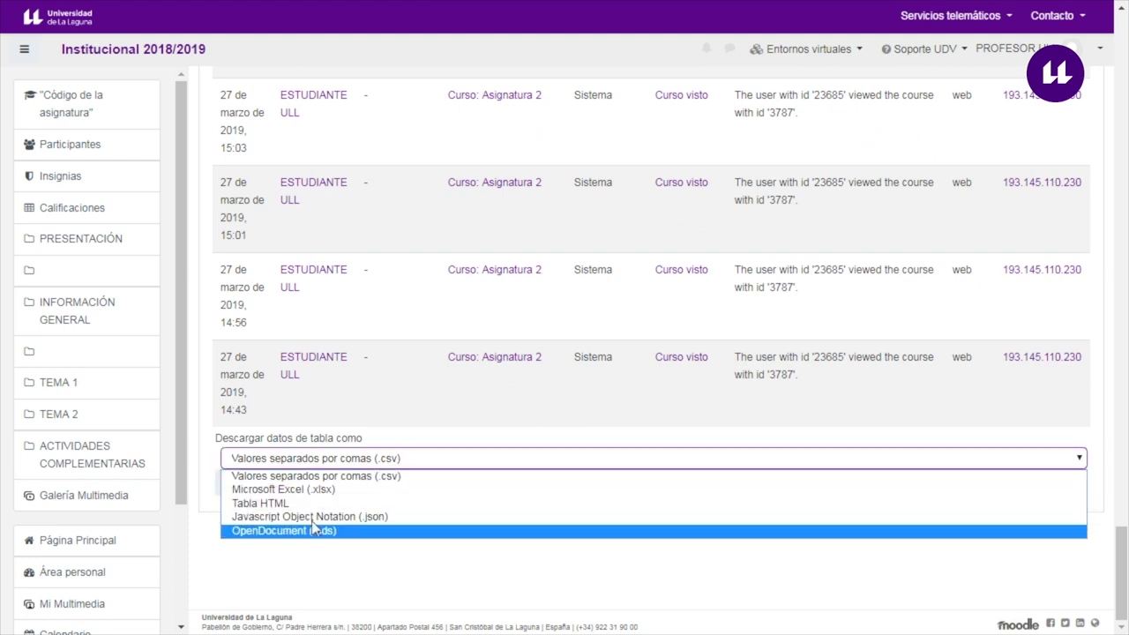
{"action": "left_click", "coordinate": [310, 574]}
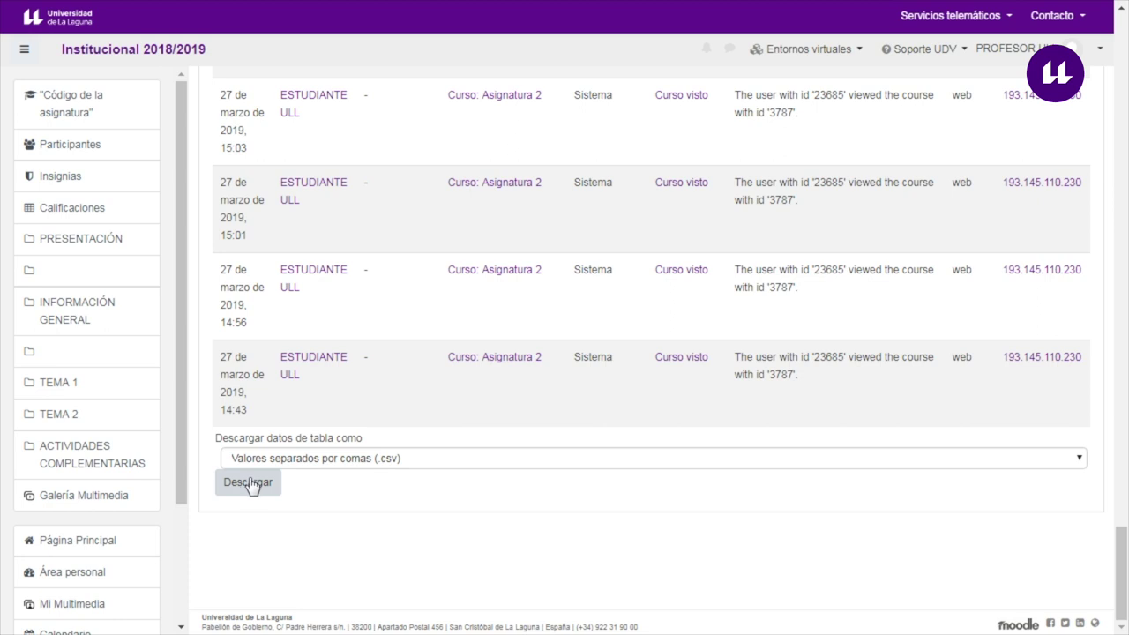
- Return to the course page and open the Registros activos report
{"action": "left_click_drag", "start_coordinate": [1121, 569], "coordinate": [1122, 56]}
{"action": "left_click", "coordinate": [433, 159]}
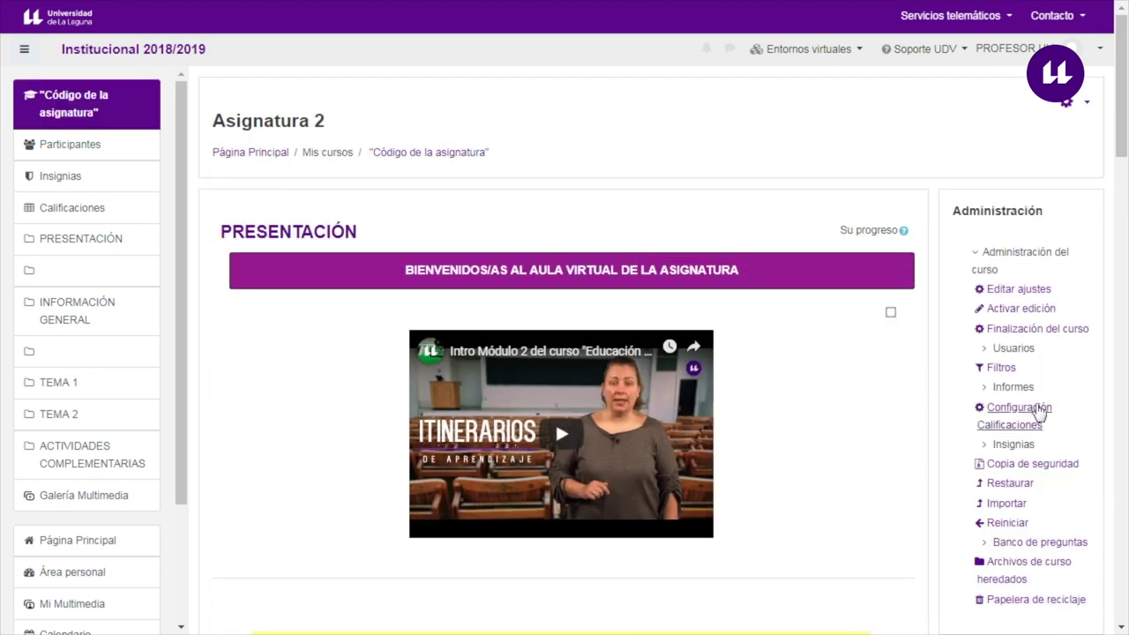
{"action": "left_click", "coordinate": [1016, 387]}
{"action": "left_click", "coordinate": [1049, 470]}
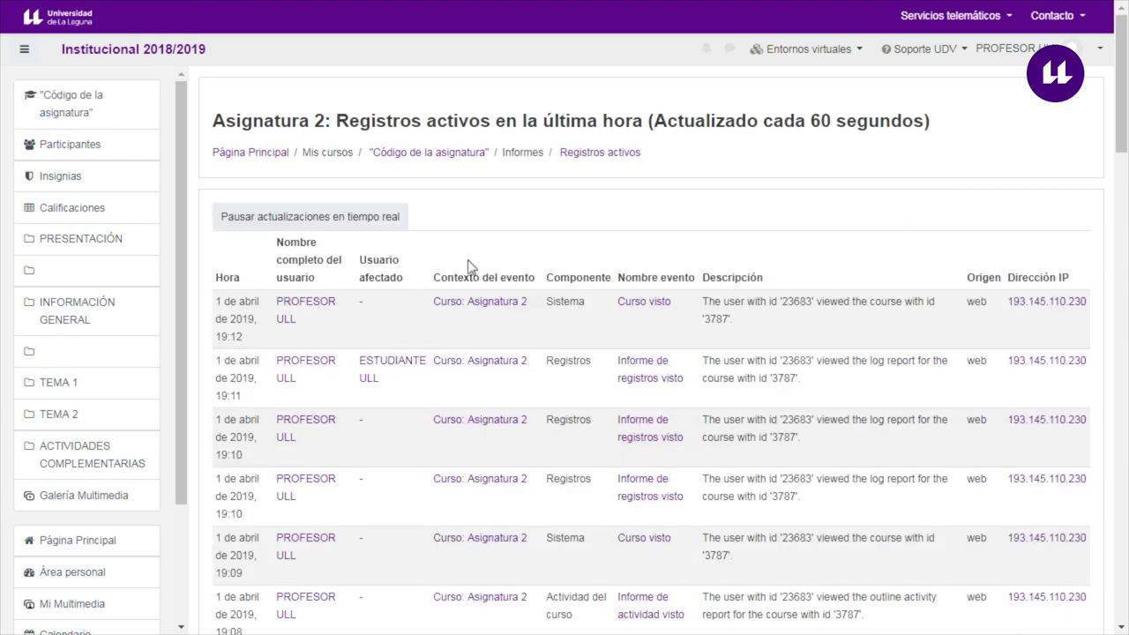
- Examine the last hour's active log entries, from the most recent event to the oldest and back
{"action": "scroll", "coordinate": [909, 234], "scroll_direction": "down", "scroll_amount": 20}
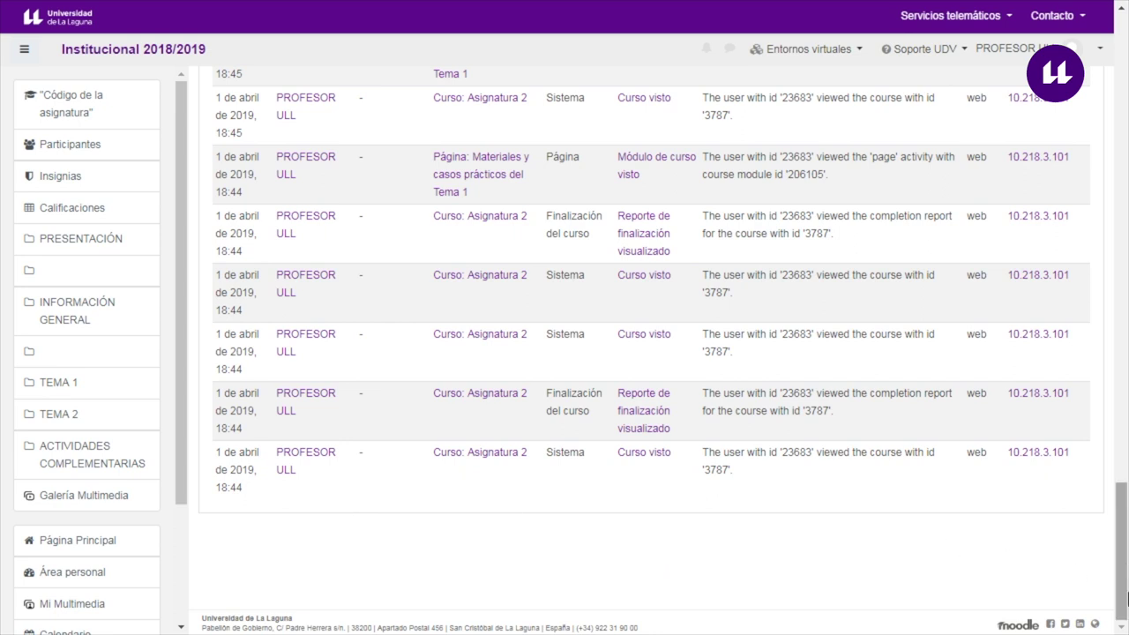
{"action": "left_click_drag", "start_coordinate": [1121, 597], "coordinate": [1122, 84]}
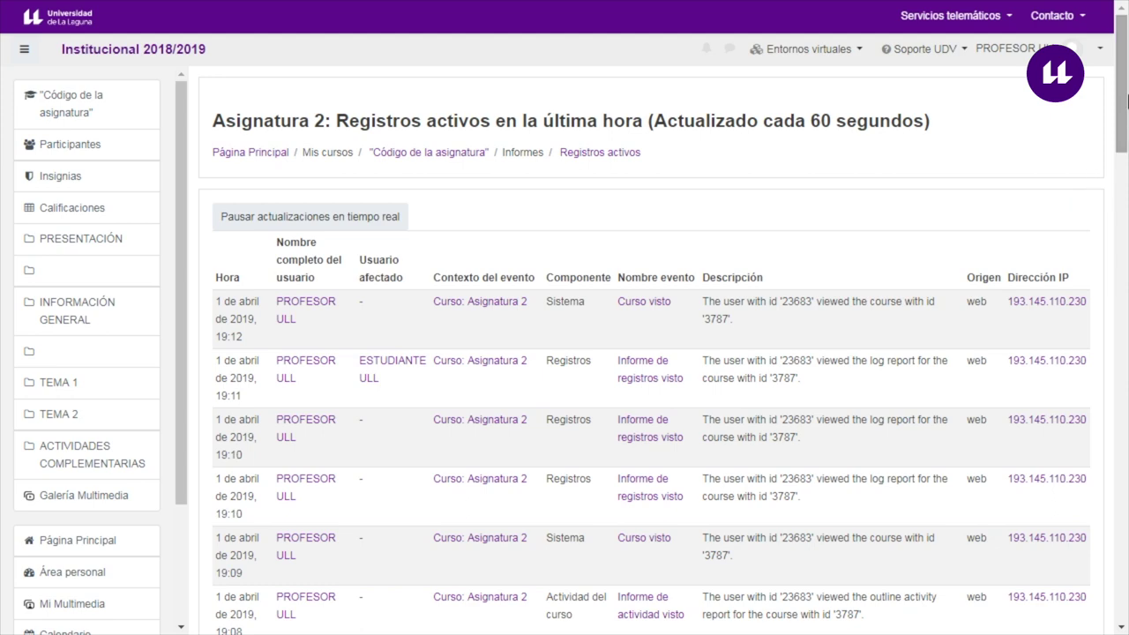
{"action": "scroll", "coordinate": [1038, 529], "scroll_direction": "down", "scroll_amount": 20}
{"action": "scroll", "coordinate": [1090, 493], "scroll_direction": "up", "scroll_amount": 2}
{"action": "left_click_drag", "start_coordinate": [1120, 516], "coordinate": [1074, 596]}
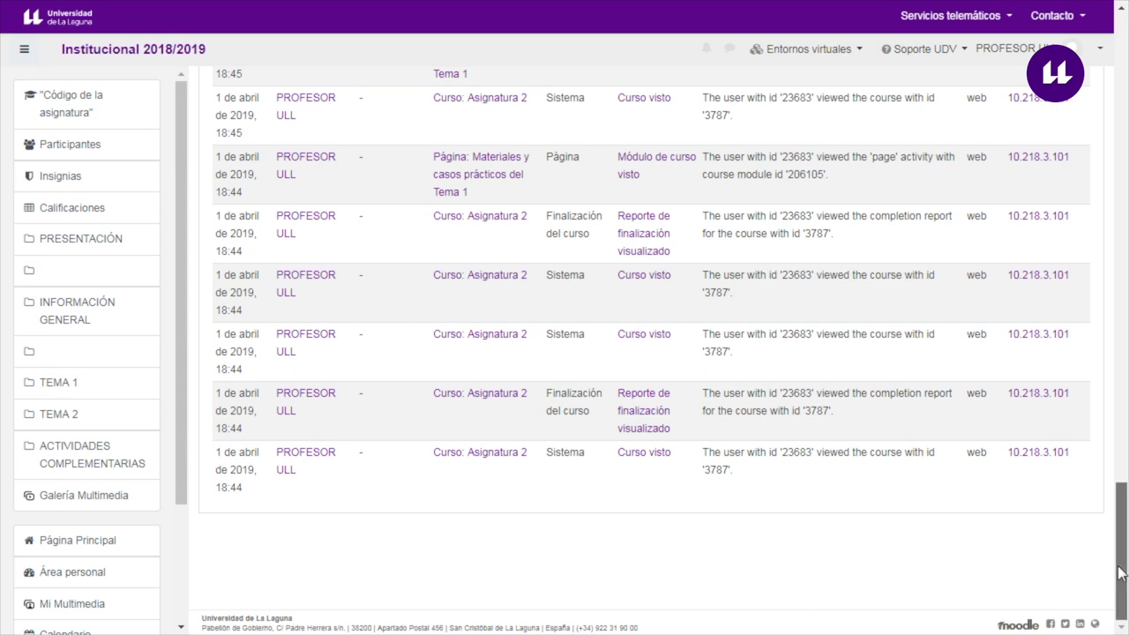
{"action": "left_click_drag", "start_coordinate": [1121, 573], "coordinate": [1125, 102]}
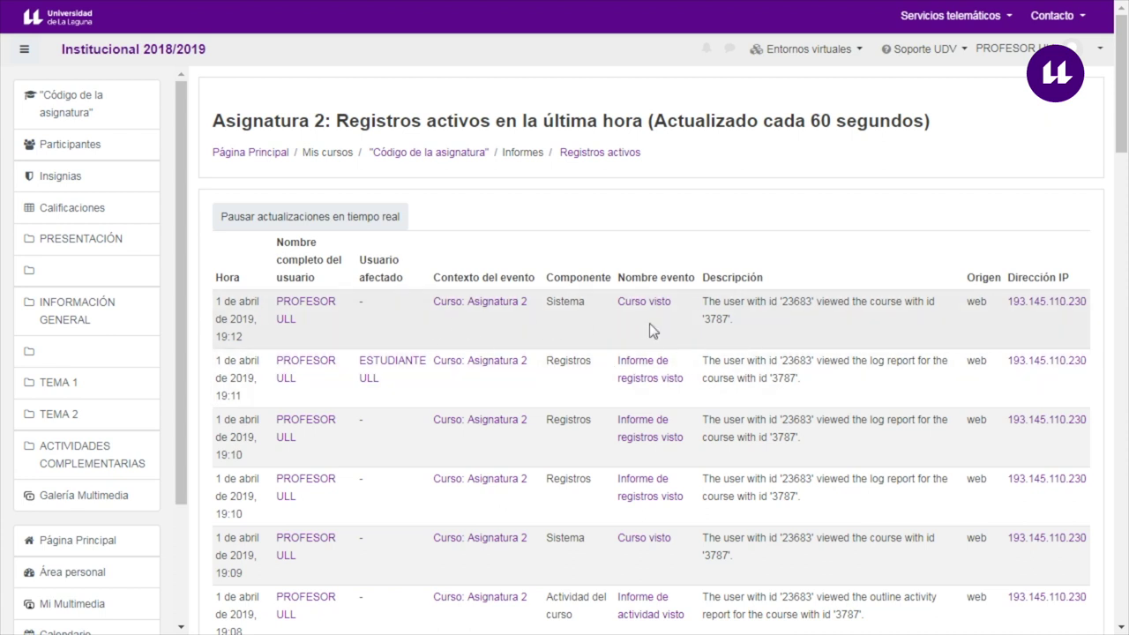
- Go back to the course page and open the Actividad del curso report
{"action": "left_click", "coordinate": [400, 156]}
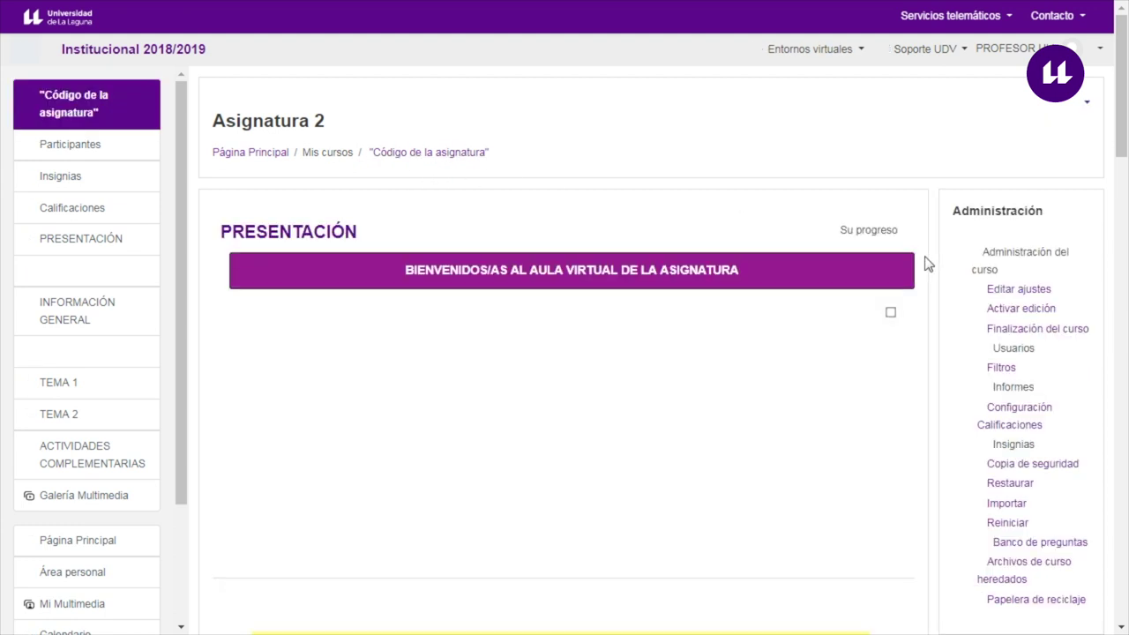
{"action": "left_click", "coordinate": [1020, 391]}
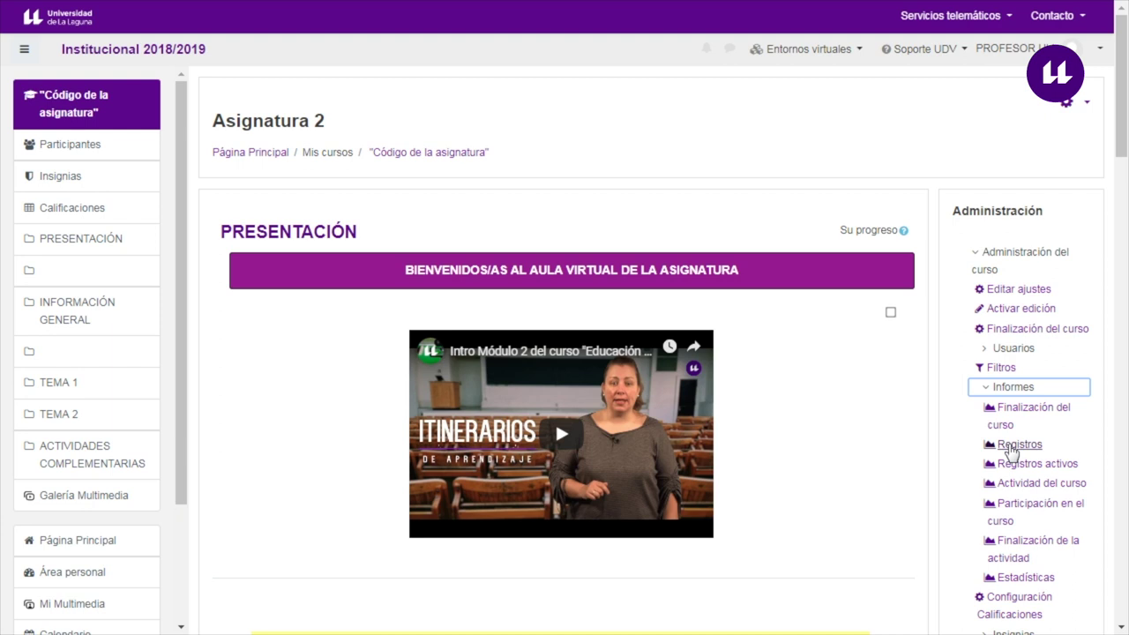
{"action": "left_click", "coordinate": [1000, 448]}
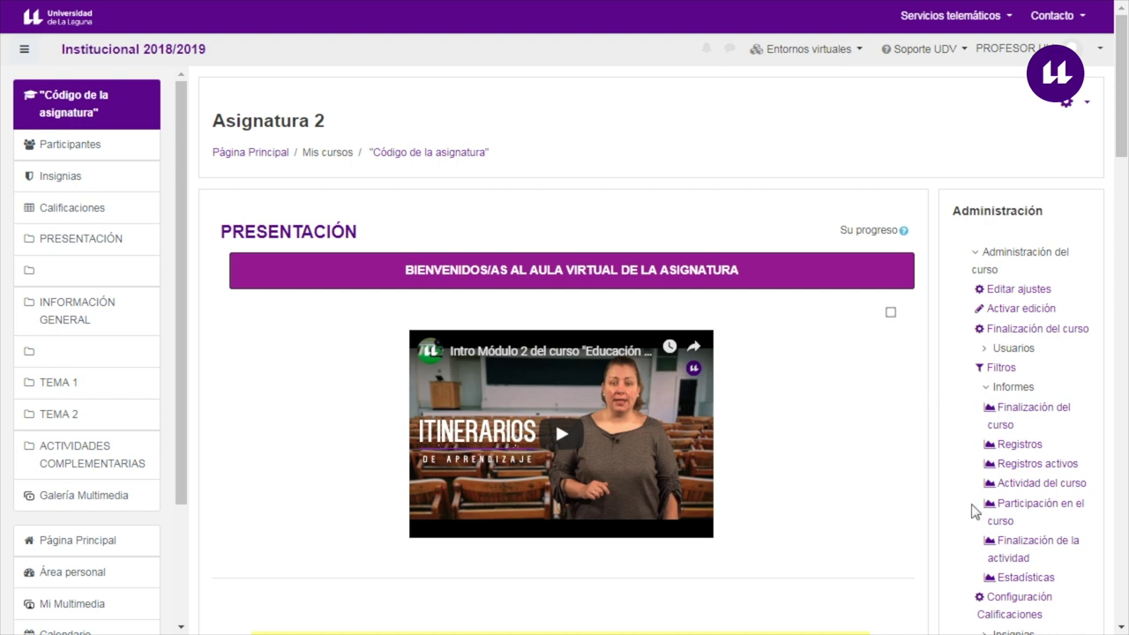
{"action": "left_click", "coordinate": [1031, 485]}
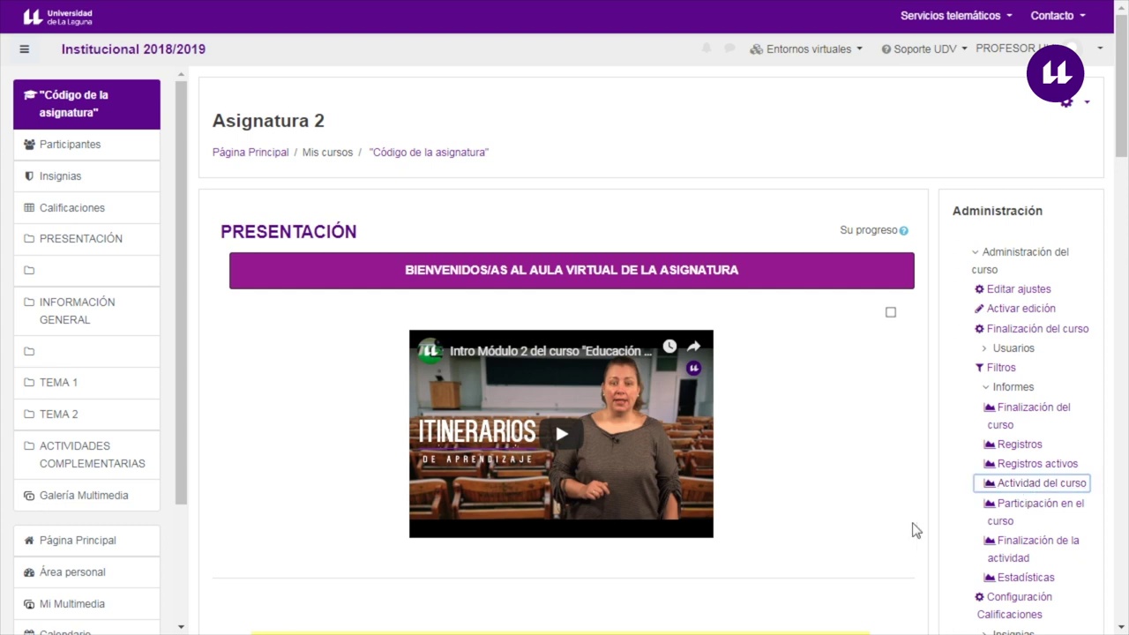
- Examine the views and last access of each activity and resource across all sections of the course activity report
{"action": "left_click_drag", "start_coordinate": [1126, 281], "coordinate": [1113, 432]}
{"action": "left_click_drag", "start_coordinate": [1118, 429], "coordinate": [1089, 551]}
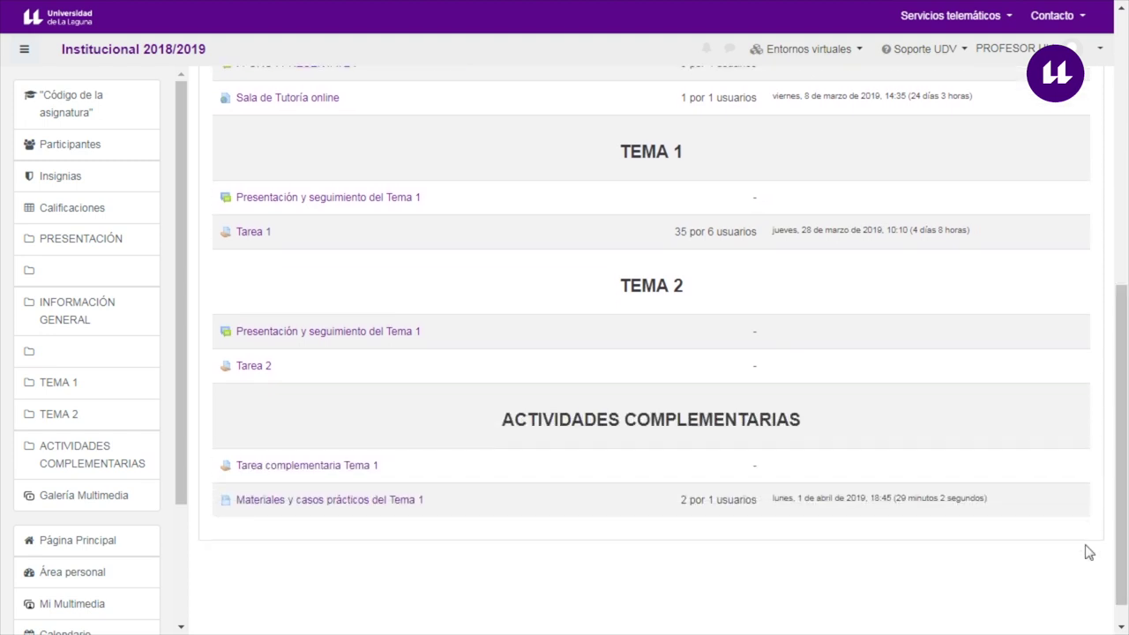
{"action": "left_click_drag", "start_coordinate": [1126, 535], "coordinate": [1126, 465]}
{"action": "scroll", "coordinate": [661, 438], "scroll_direction": "up", "scroll_amount": 2}
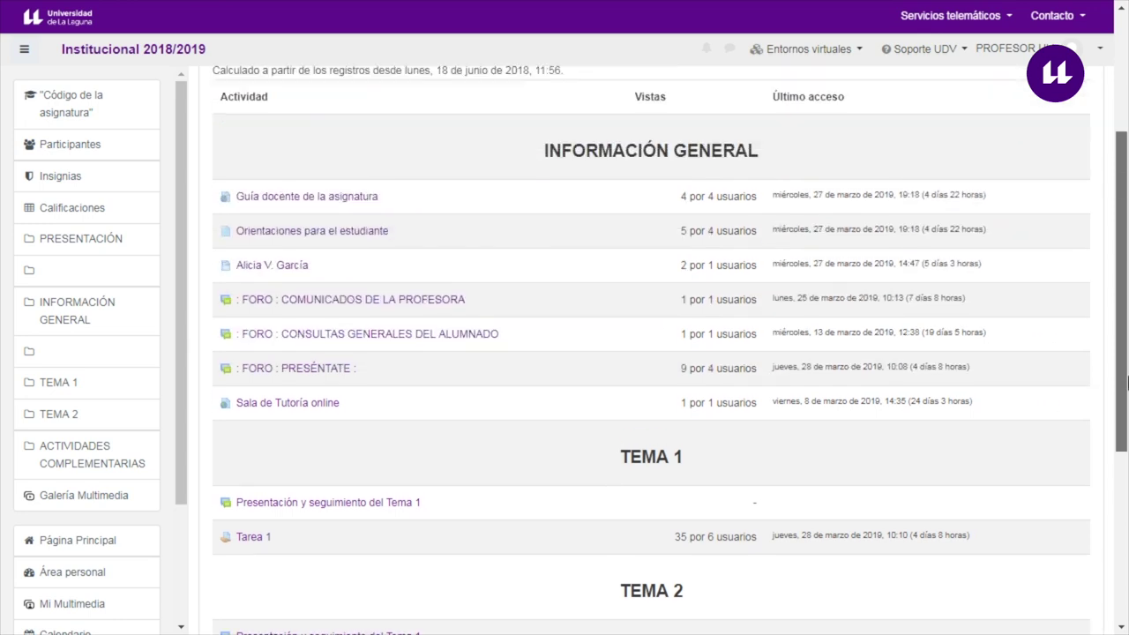
{"action": "scroll", "coordinate": [608, 435], "scroll_direction": "down", "scroll_amount": 3}
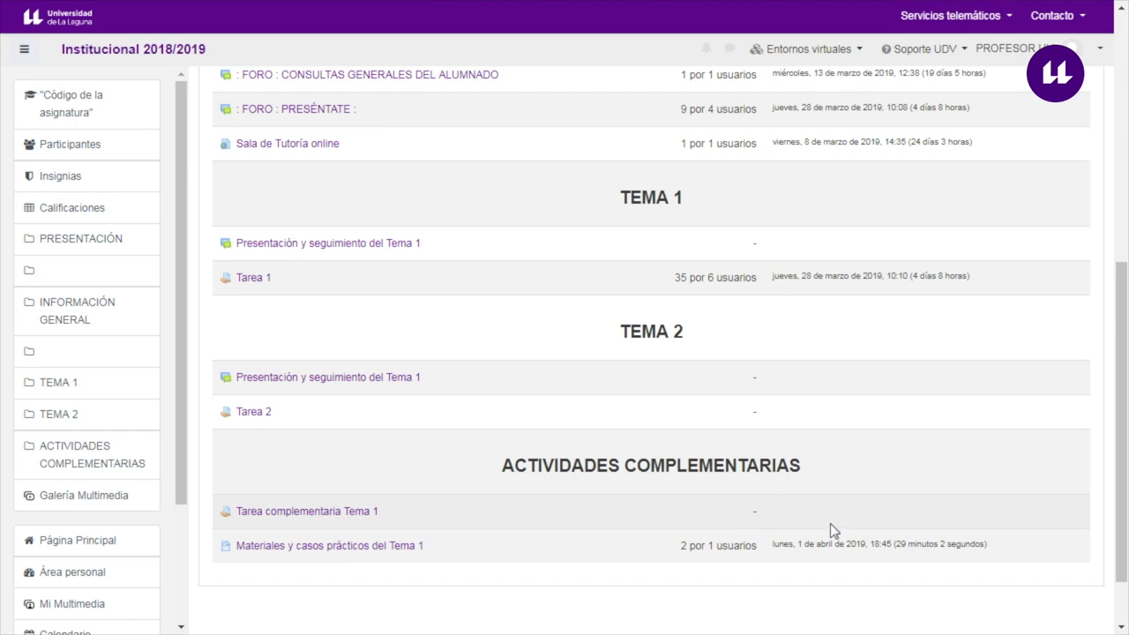
{"action": "left_click_drag", "start_coordinate": [1127, 521], "coordinate": [1127, 293]}
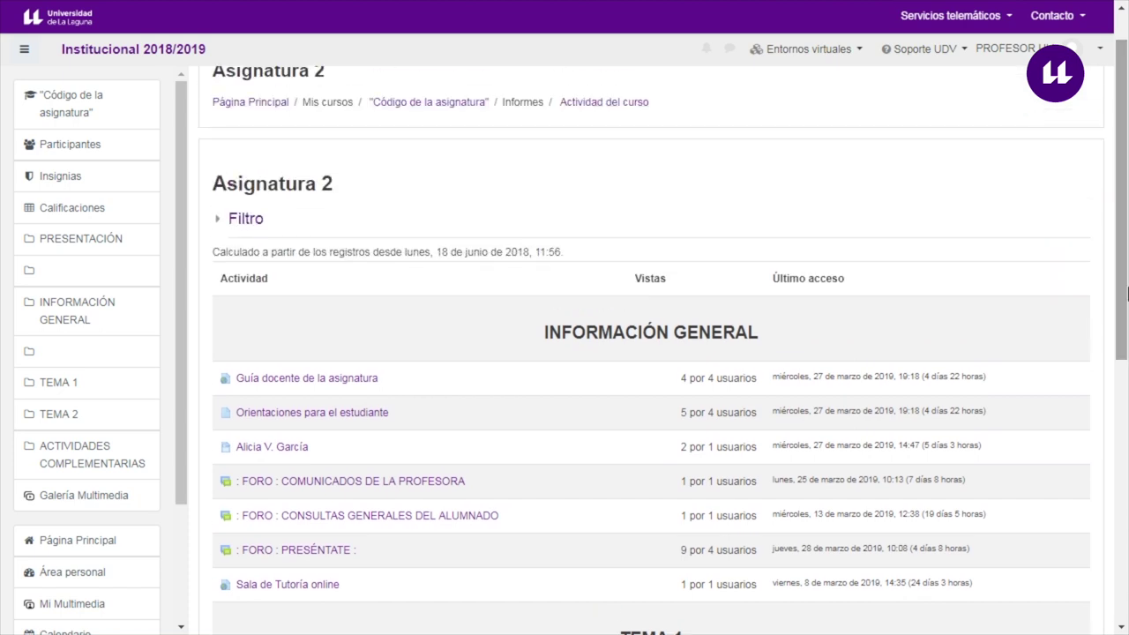